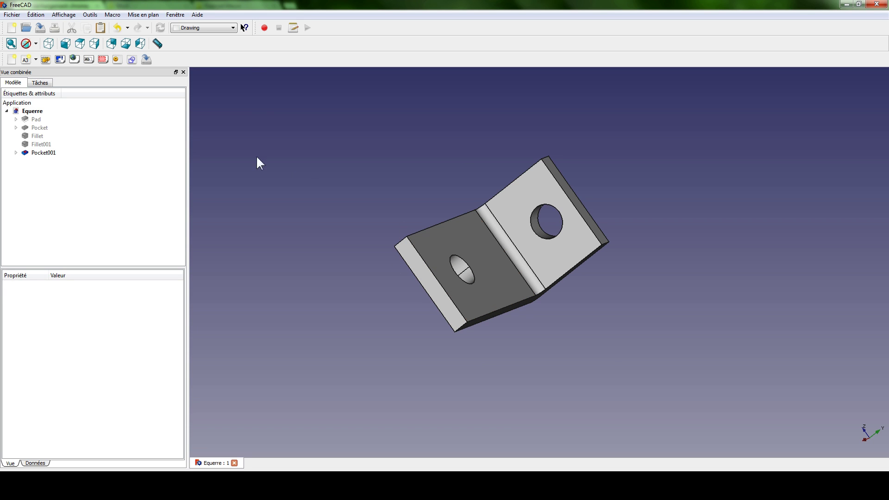
# Activate the Drawing workbench and insert a new drawing page using the A 4 Paysage template.
pyautogui.click(235, 30)
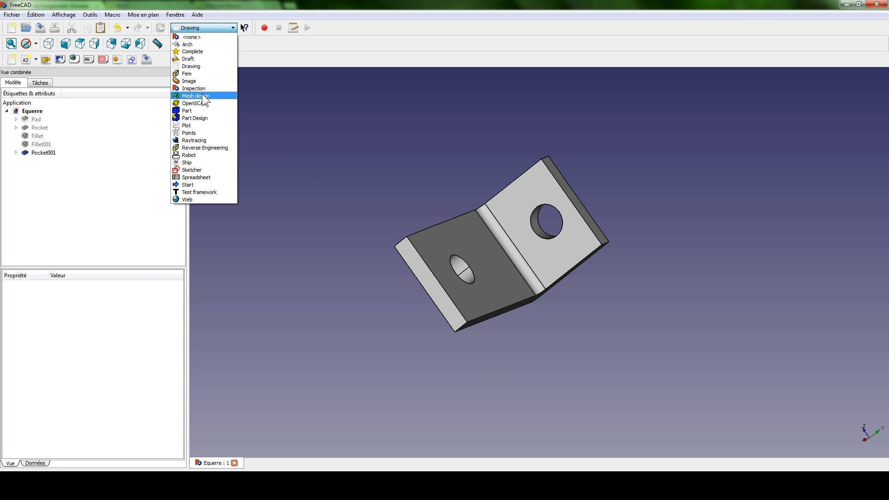
pyautogui.click(208, 24)
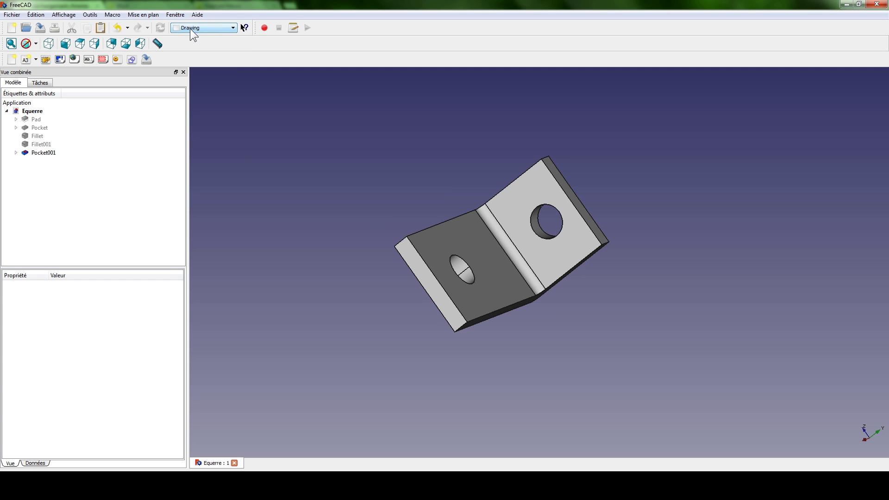
pyautogui.click(233, 29)
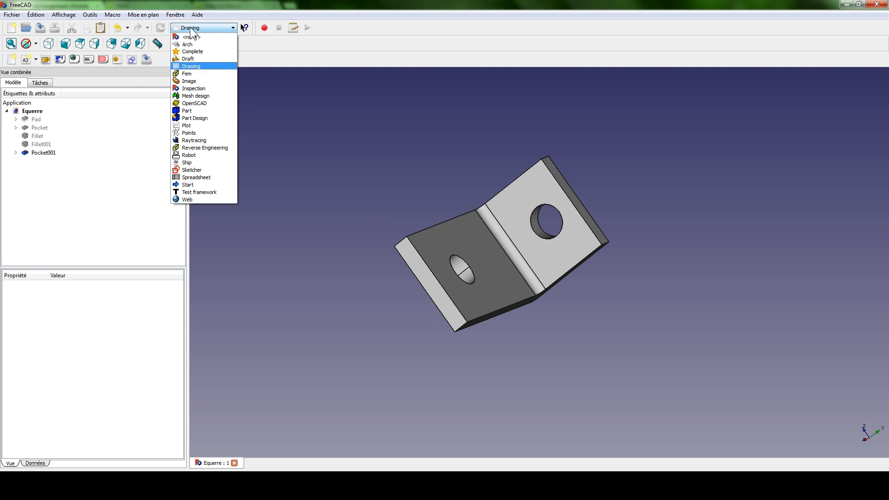
pyautogui.click(199, 67)
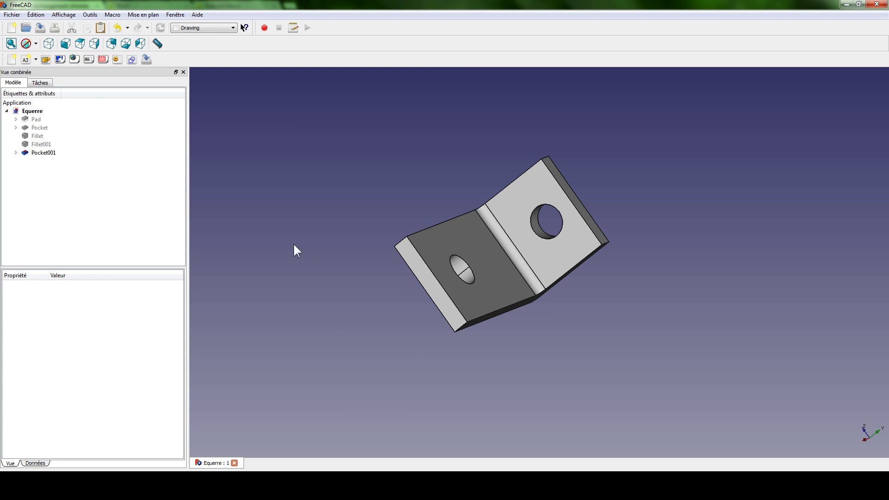
pyautogui.click(35, 59)
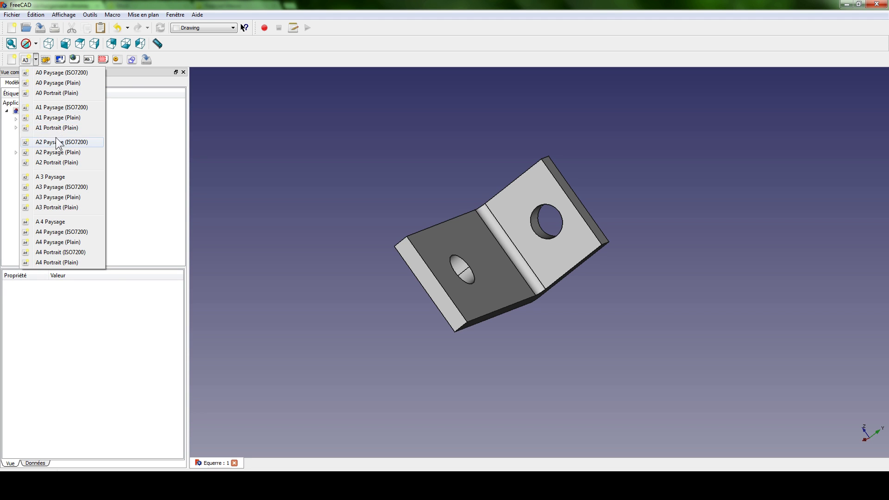
pyautogui.click(63, 220)
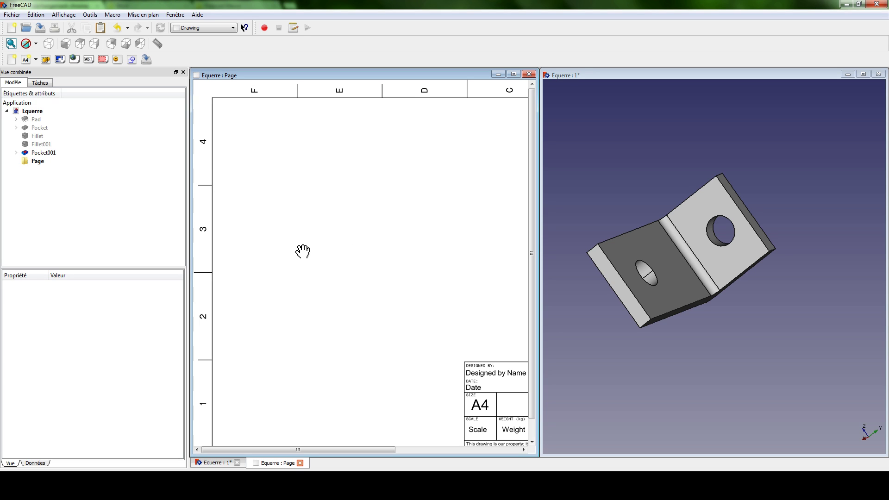
# Hide Pocket001 and show Pad to compare the two shapes, and restore their original visibility.
pyautogui.click(43, 153)
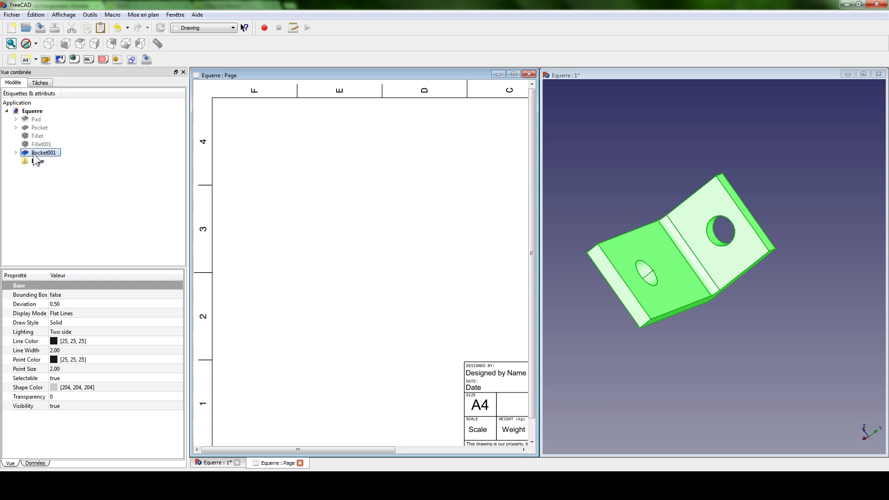
pyautogui.press('space')
pyautogui.click(36, 119)
pyautogui.press('space')
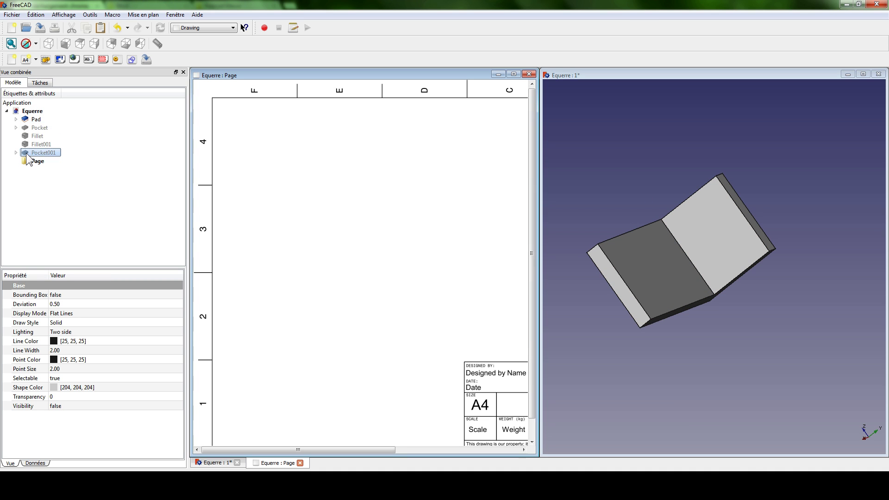
pyautogui.press('space')
pyautogui.click(37, 120)
pyautogui.press('space')
# Start an orthographic projection of Pocket001 on the maximized page, using the européenne projection.
pyautogui.click(37, 154)
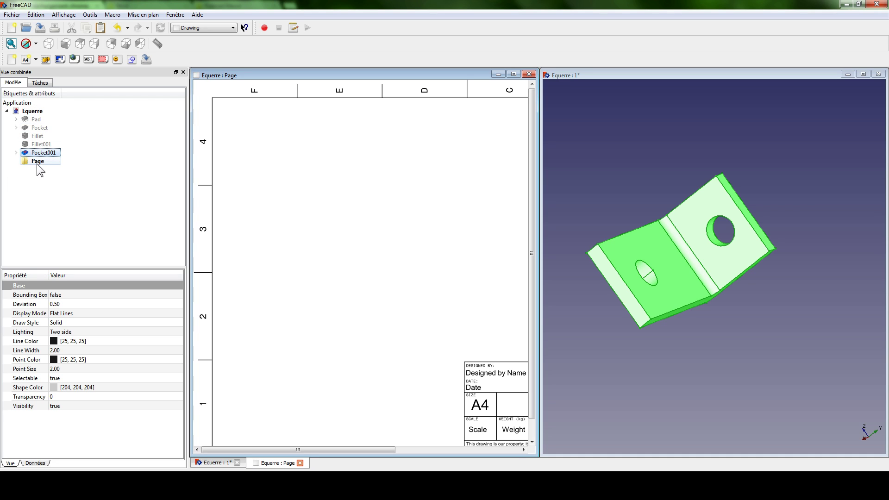
pyautogui.click(61, 59)
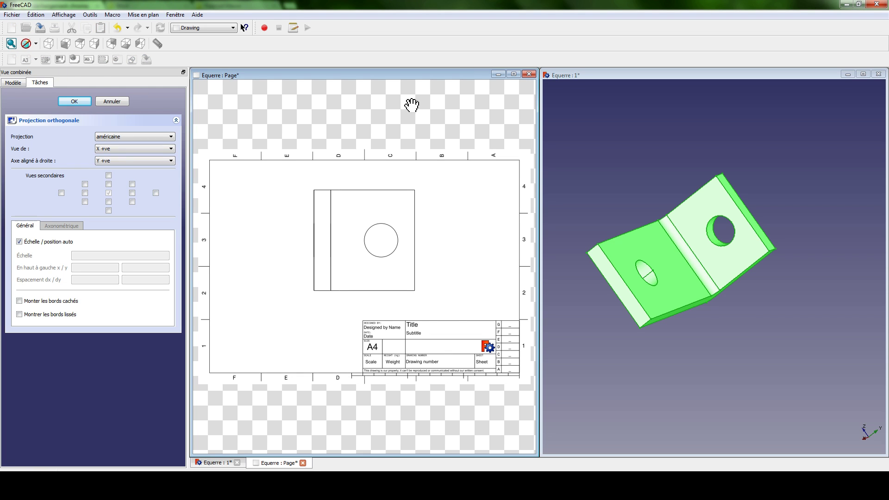
pyautogui.click(513, 74)
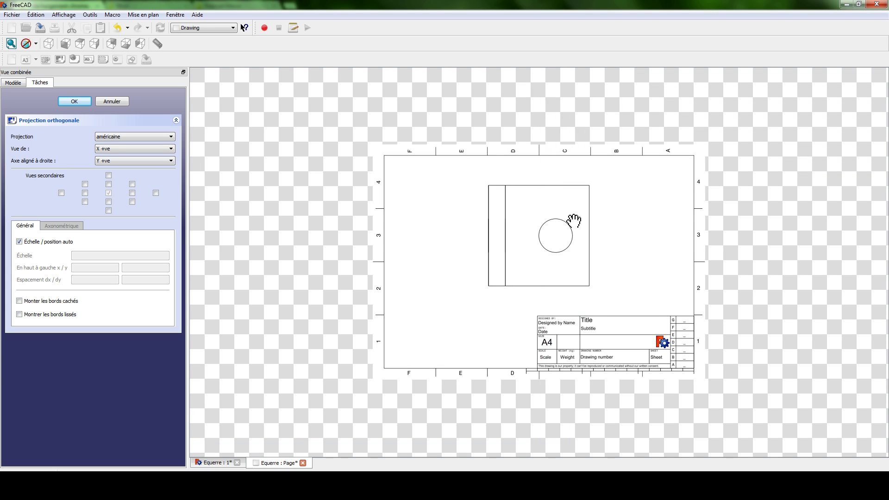
pyautogui.scroll(3, 571, 222)
pyautogui.scroll(-3, 551, 210)
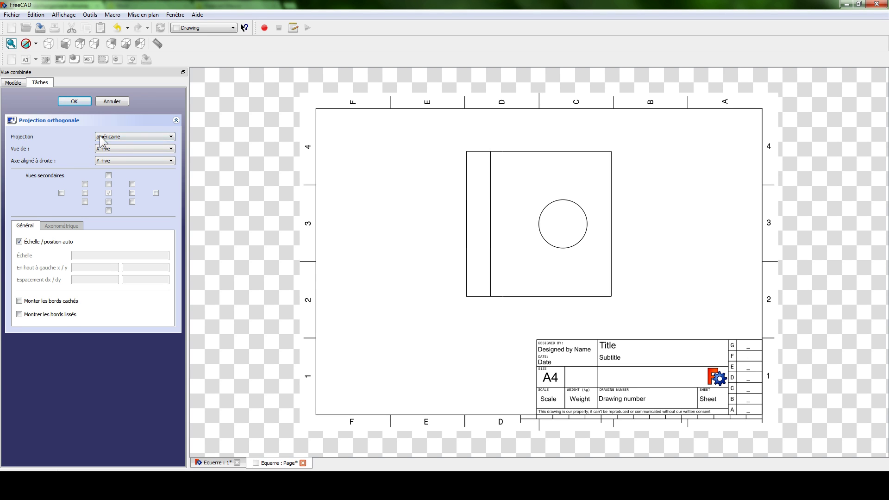
pyautogui.click(115, 134)
pyautogui.click(106, 149)
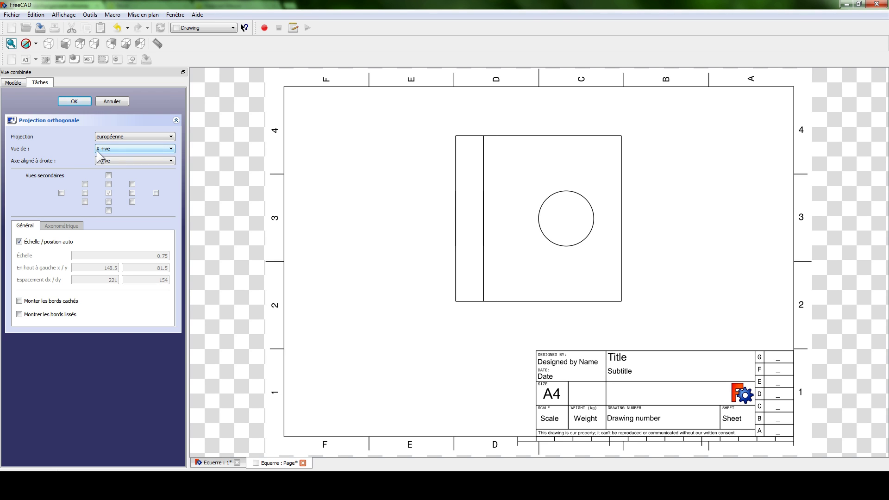
# Try the Y +ve and X +ve view directions for the main view and settle on Z +ve.
pyautogui.scroll(-1, 102, 156)
pyautogui.click(104, 161)
pyautogui.click(107, 166)
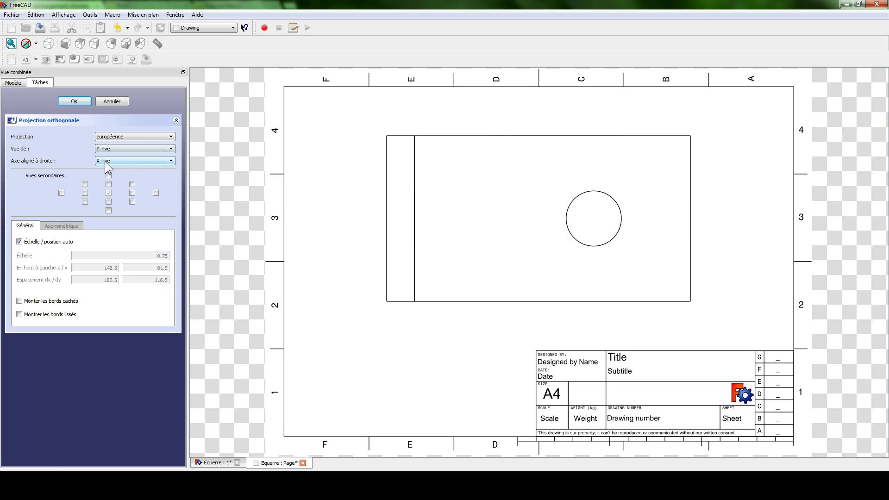
pyautogui.click(113, 149)
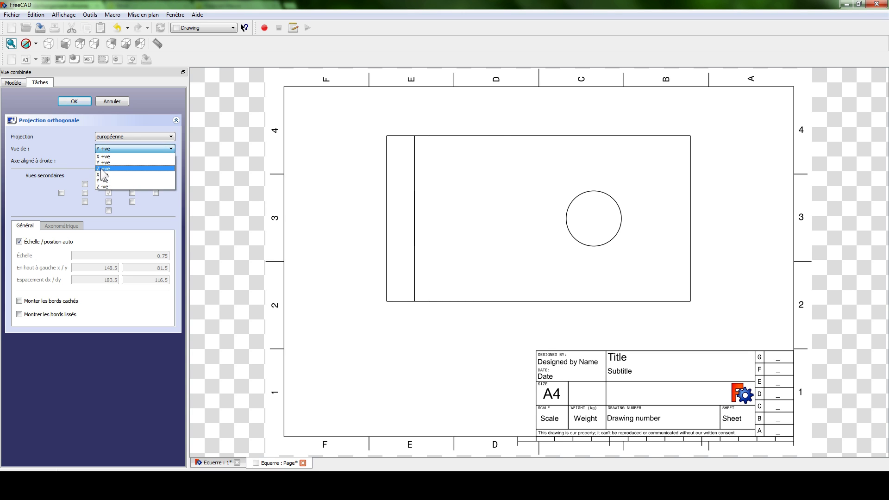
pyautogui.click(102, 168)
pyautogui.click(121, 146)
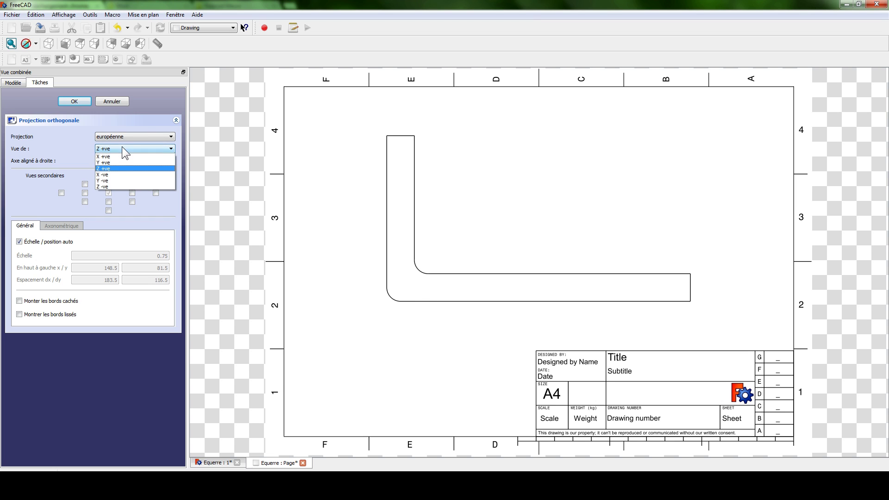
pyautogui.click(113, 155)
pyautogui.click(120, 149)
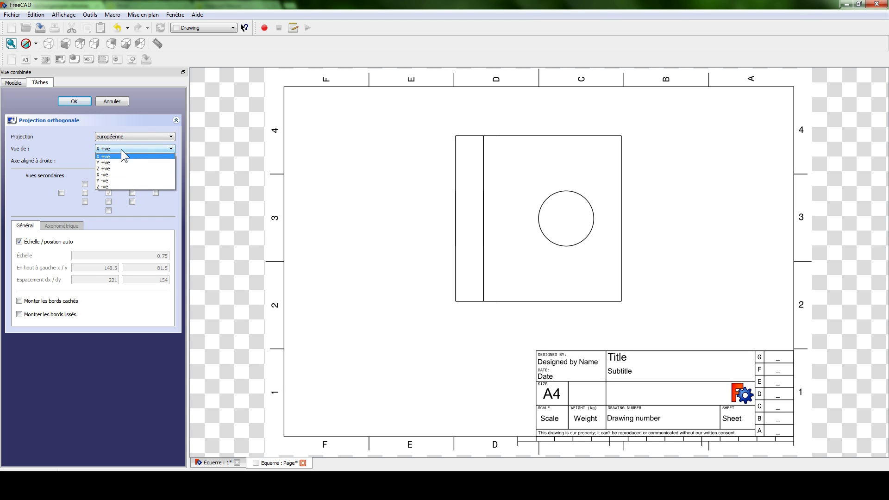
pyautogui.click(111, 169)
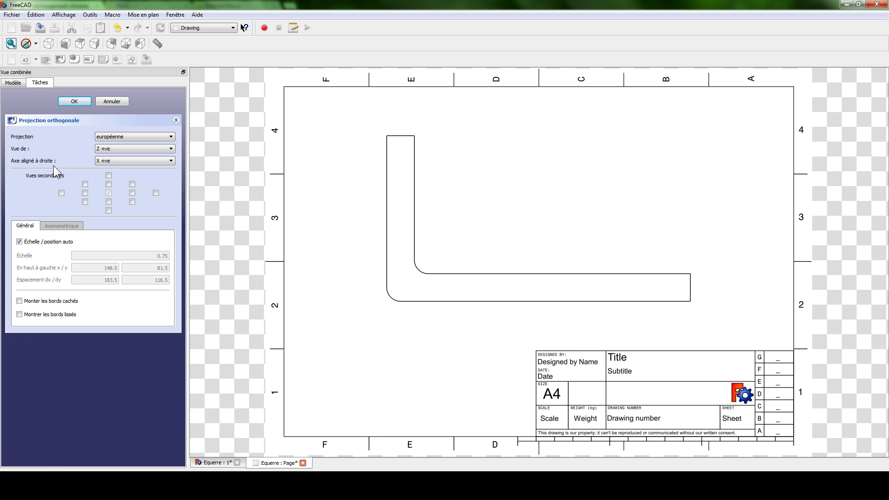
# Try Y +ve, X -ve and Y -ve as the axis aligned to the right, and return it to X +ve.
pyautogui.click(111, 160)
pyautogui.click(107, 177)
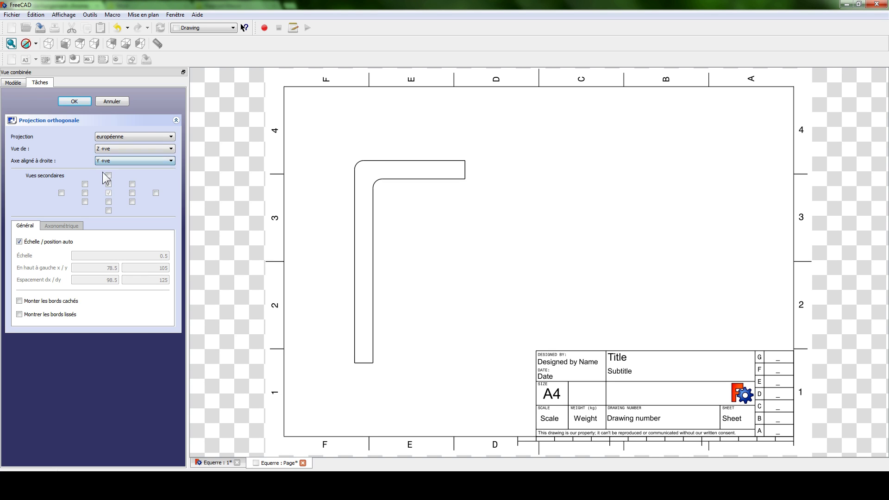
pyautogui.click(115, 160)
pyautogui.click(106, 181)
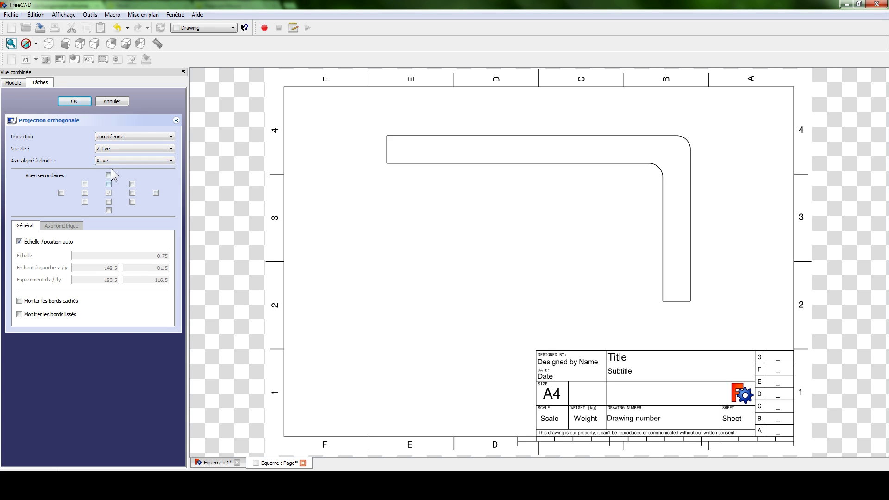
pyautogui.click(113, 162)
pyautogui.click(103, 185)
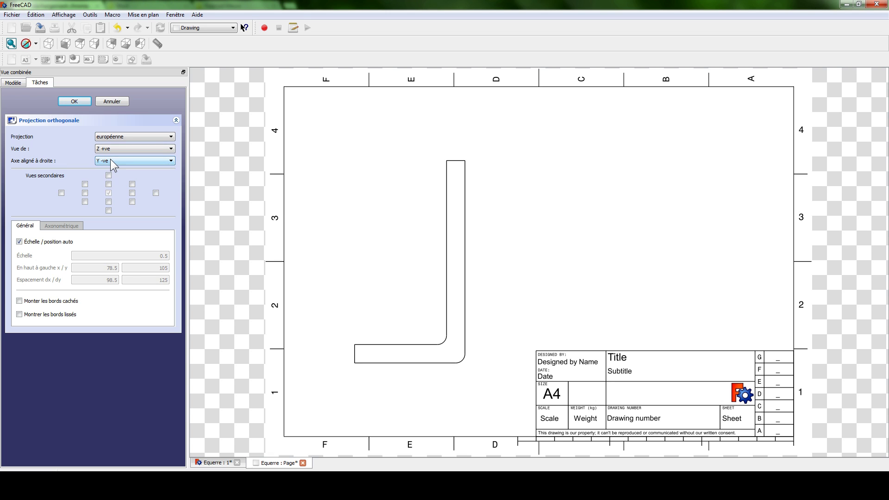
pyautogui.click(110, 161)
pyautogui.click(110, 167)
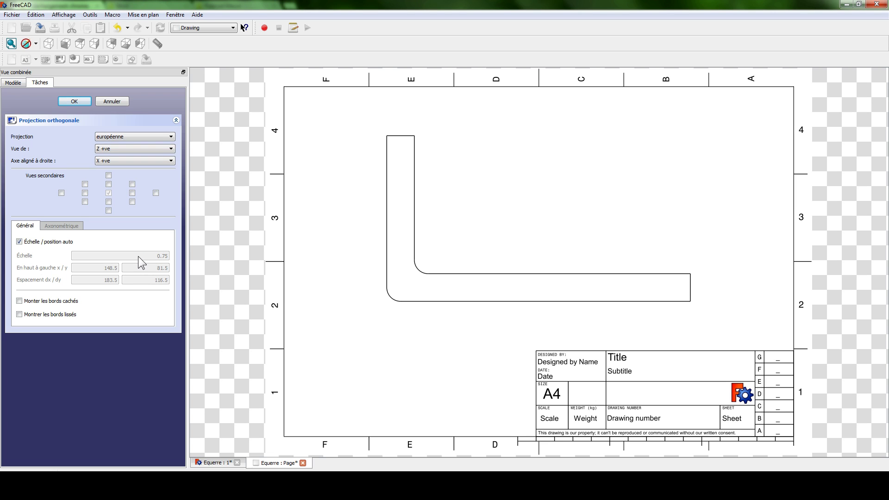
# Try manual top-left y positions of 150 and 100 for the view, and re-enable automatic scale and position.
pyautogui.click(19, 242)
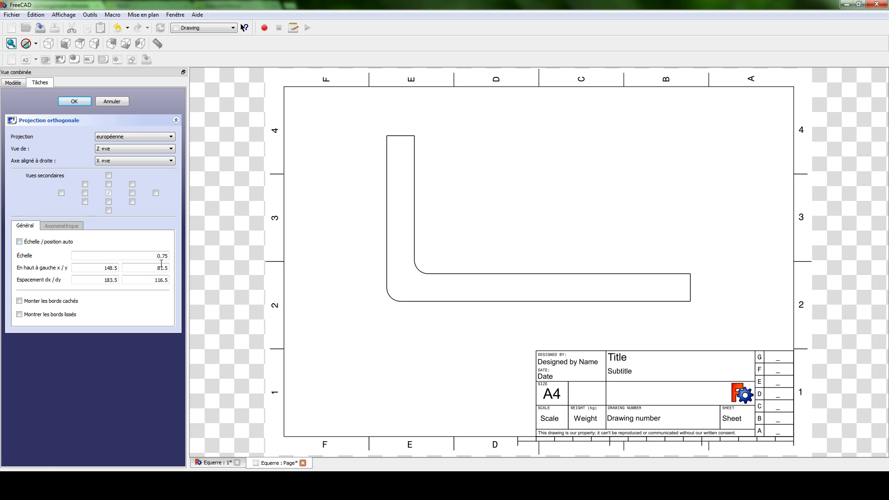
pyautogui.doubleClick(106, 268)
pyautogui.press('Tab')
pyautogui.write('150')
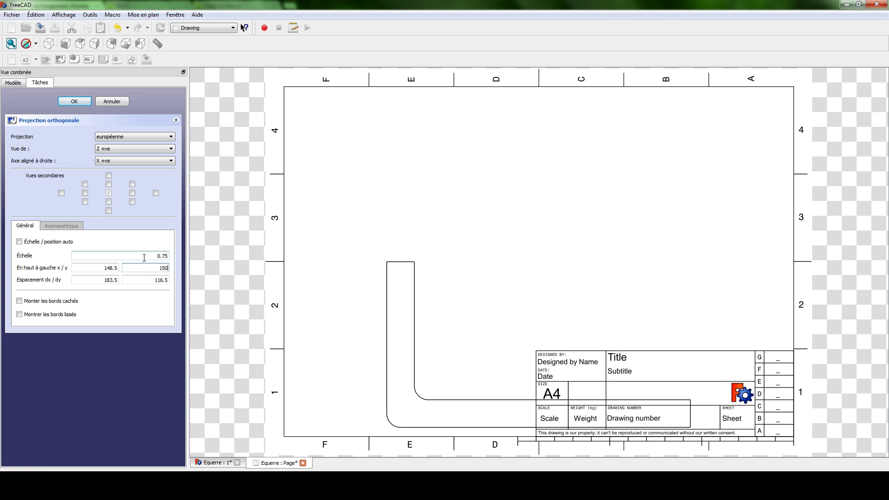
pyautogui.write('0')
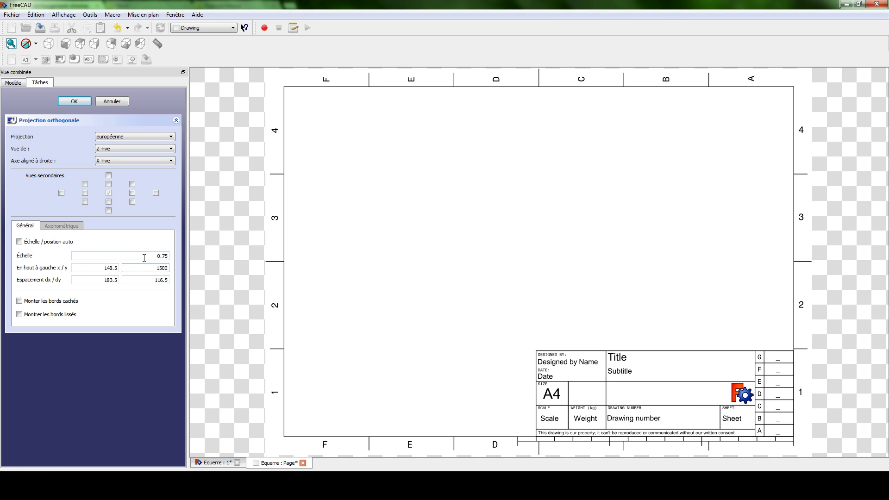
pyautogui.press('BackSpace')
pyautogui.press('BackSpace')
pyautogui.press('BackSpace')
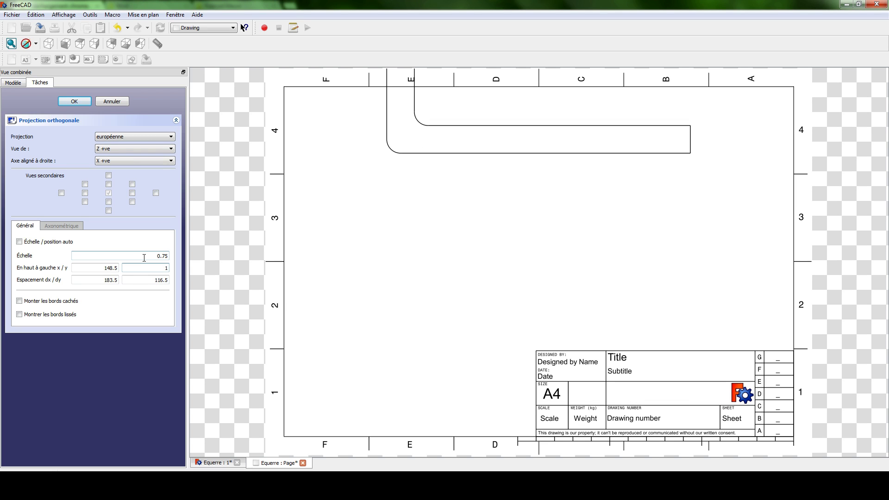
pyautogui.write('00')
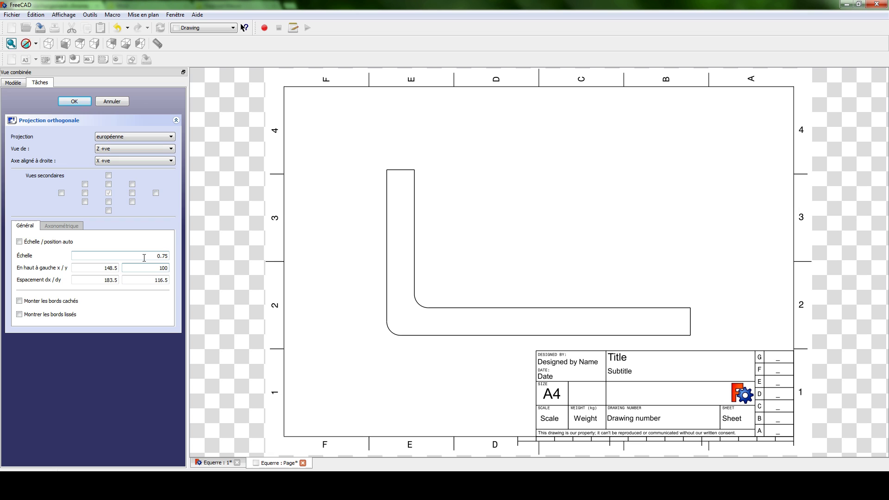
pyautogui.click(19, 242)
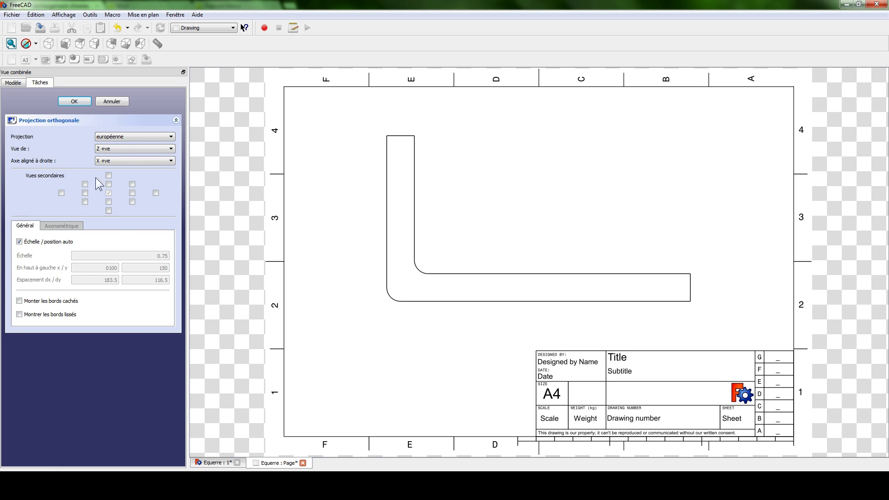
# Add the secondary view directly right of the main view and enable smooth edges, leaving hidden edges off.
pyautogui.click(132, 193)
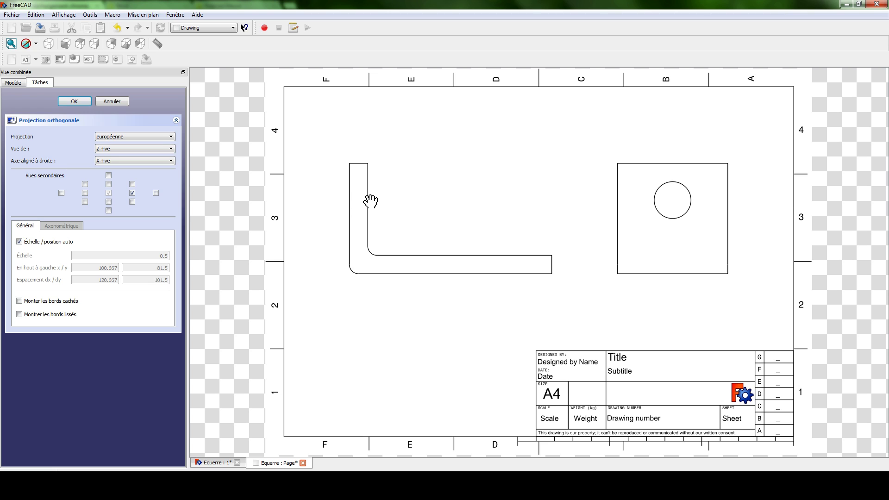
pyautogui.click(19, 301)
pyautogui.click(19, 301)
pyautogui.click(19, 314)
# Add the secondary view directly below the main view and accept the orthographic projection.
pyautogui.click(107, 185)
pyautogui.click(107, 185)
pyautogui.click(109, 202)
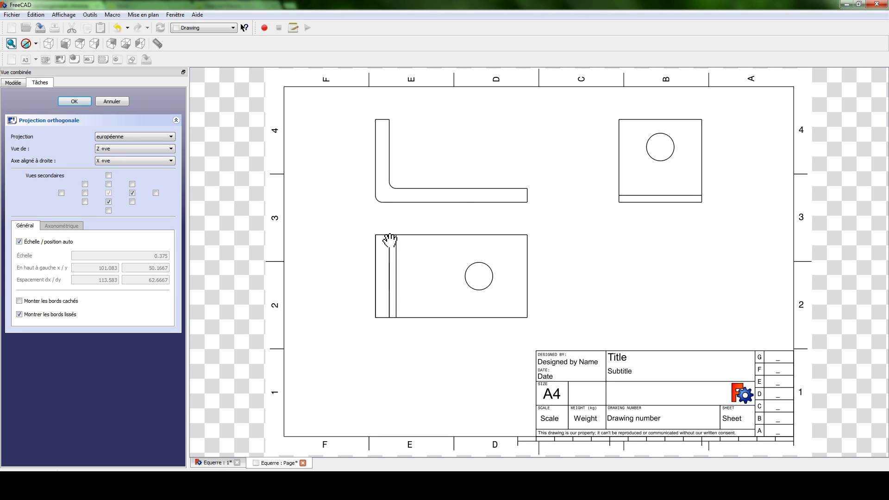
pyautogui.click(75, 101)
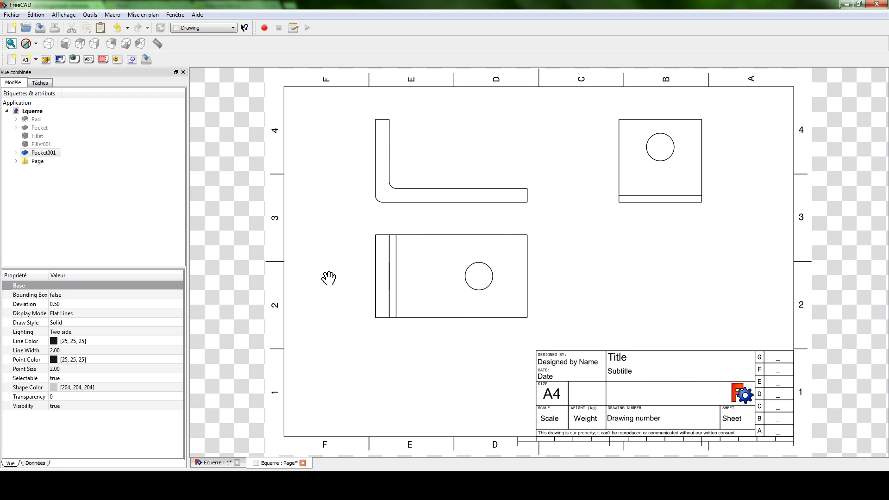
pyautogui.click(214, 31)
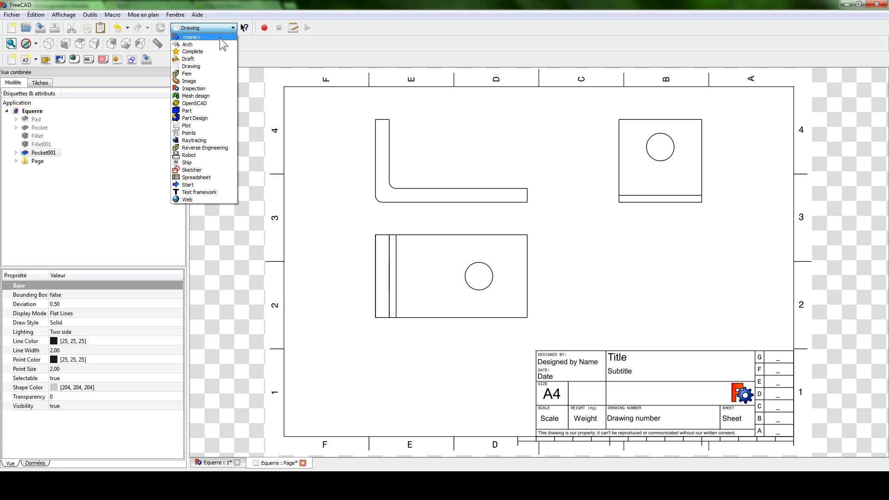
pyautogui.click(216, 29)
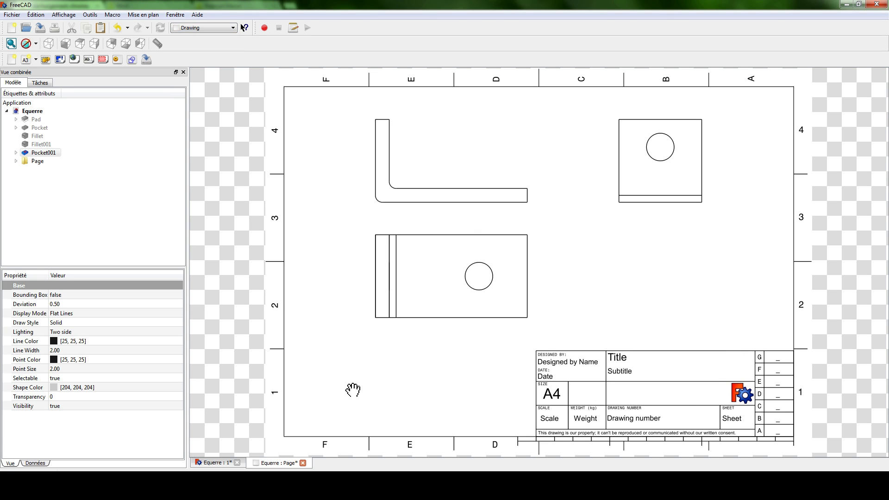
# Switch to the web browser and bring up the GitHub issues page of the FreeCAD_drawing_dimensioning repository.
pyautogui.click(241, 486)
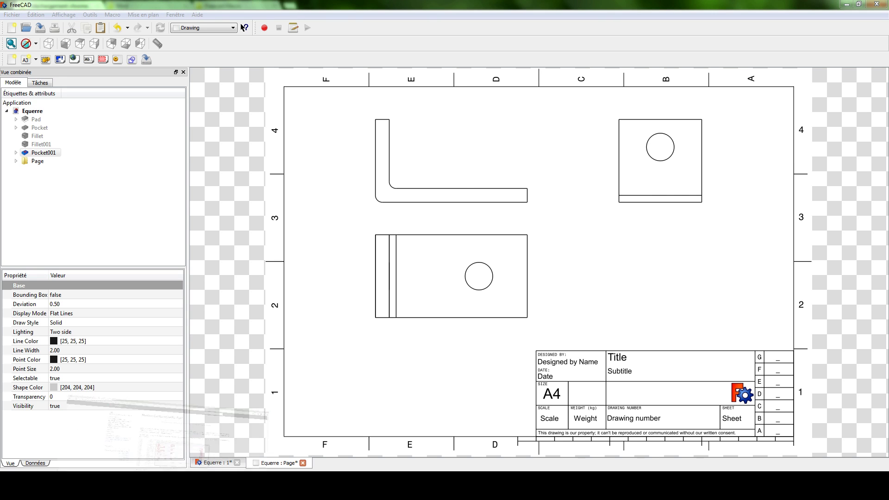
pyautogui.click(41, 6)
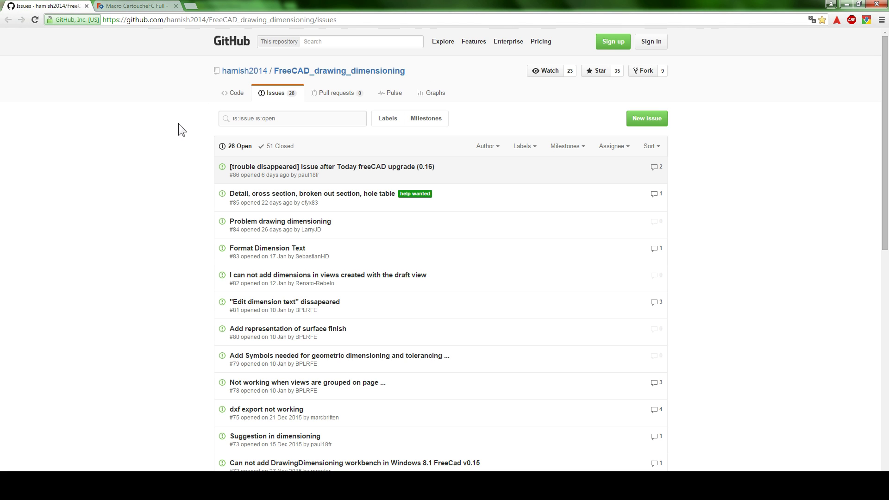
# Open the main page of the FreeCAD_drawing_dimensioning repository and look through its file list and download options.
pyautogui.click(286, 72)
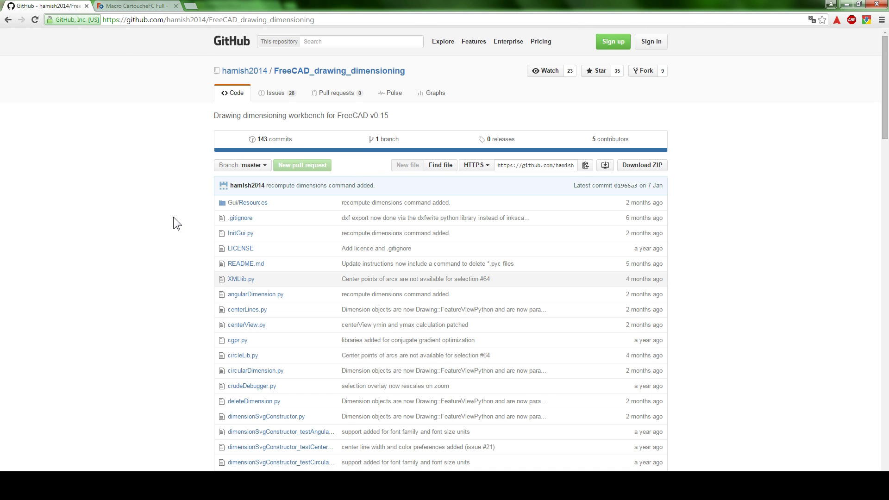
pyautogui.scroll(-1, 176, 223)
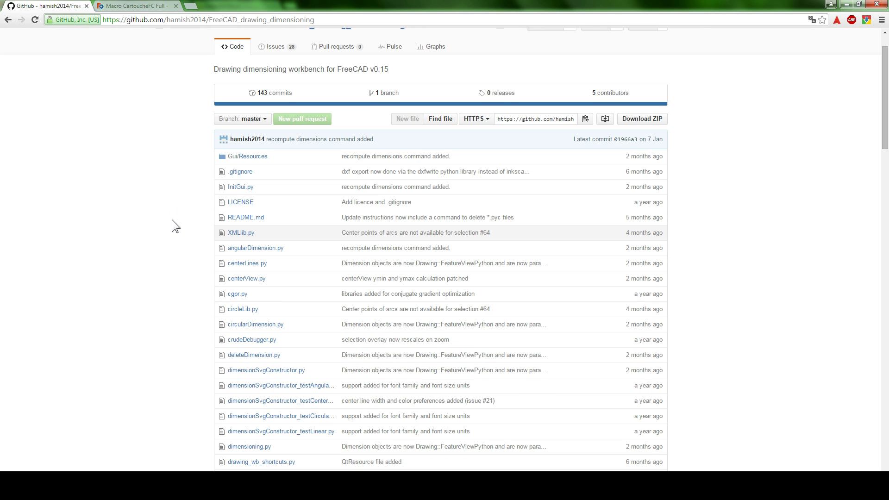
pyautogui.scroll(1, 172, 220)
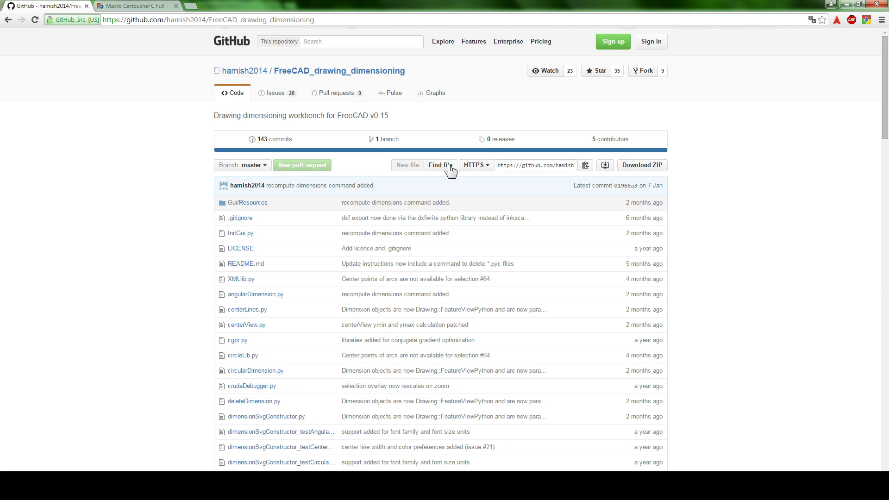
pyautogui.scroll(-5, 153, 180)
pyautogui.scroll(5, 165, 197)
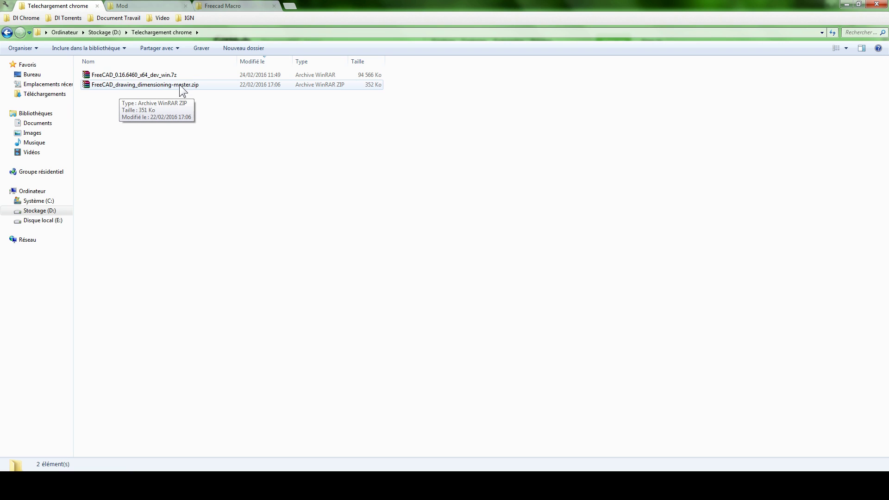
# Open the downloaded FreeCAD_drawing_dimensioning-master.zip archive and browse into its FreeCAD_drawing_dimensioning-master folder.
pyautogui.doubleClick(162, 86)
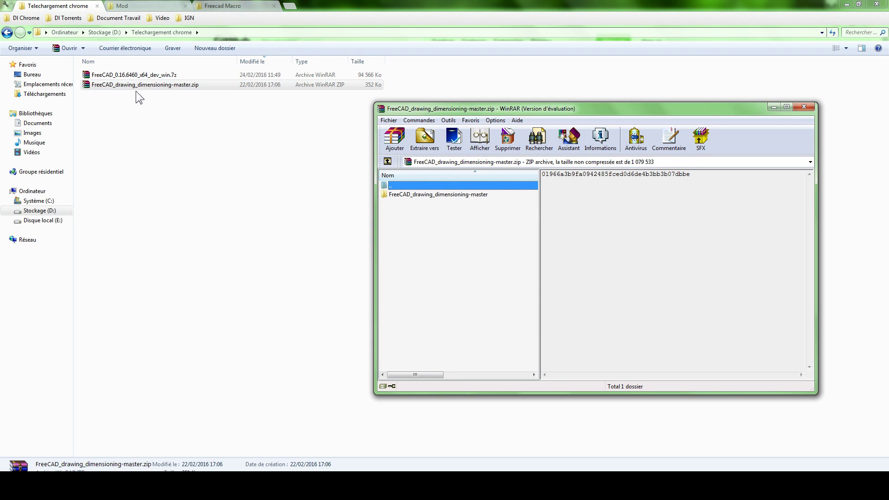
pyautogui.click(401, 194)
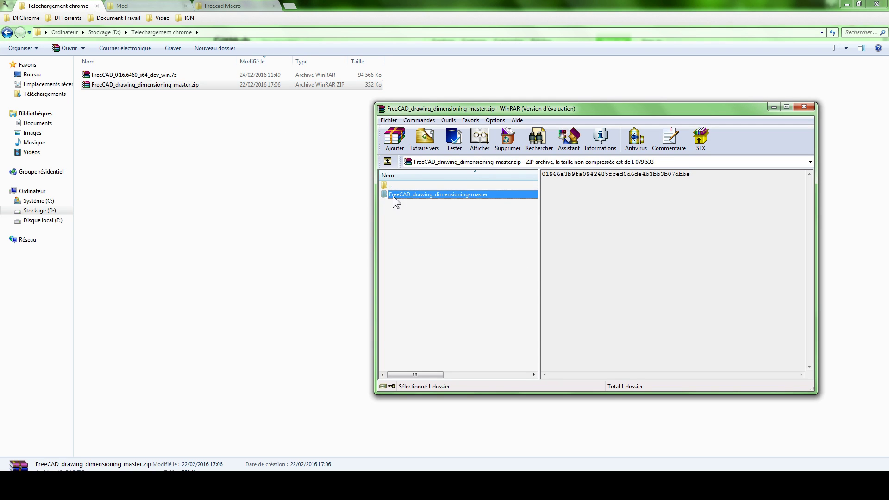
pyautogui.doubleClick(405, 196)
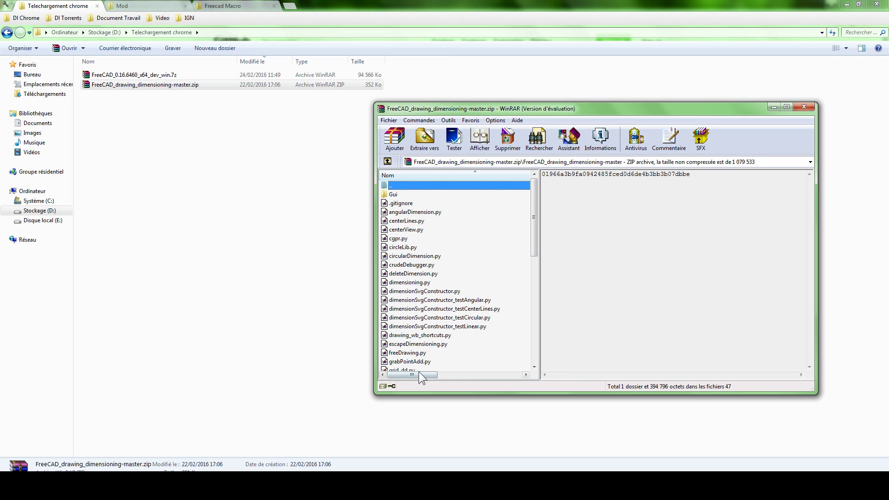
pyautogui.moveTo(535, 212)
pyautogui.mouseDown()
pyautogui.moveTo(535, 260)
pyautogui.moveTo(534, 196)
pyautogui.mouseUp()
# Bring up the Mod folder inside the FreeCAD 0.15 installation directory.
pyautogui.click(123, 6)
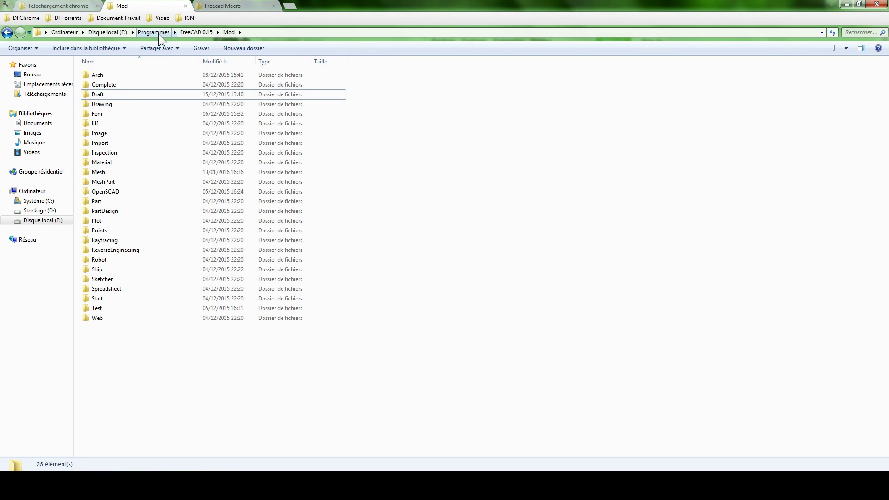
pyautogui.click(204, 31)
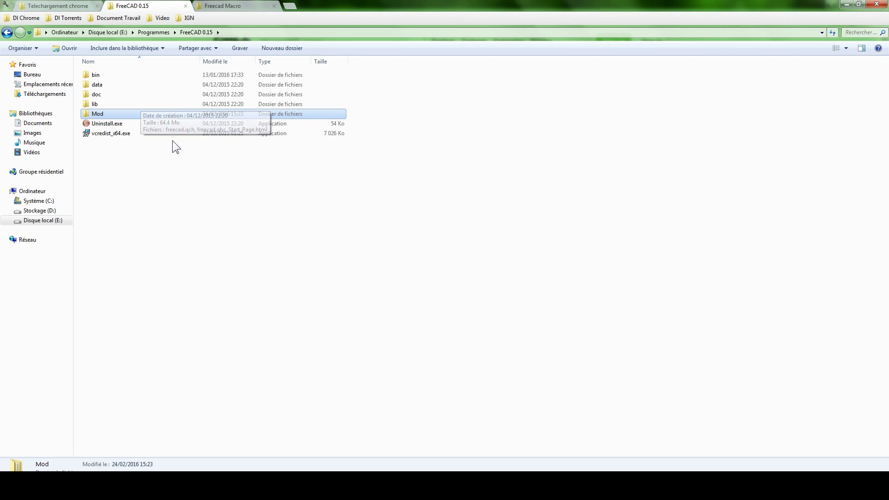
pyautogui.doubleClick(104, 114)
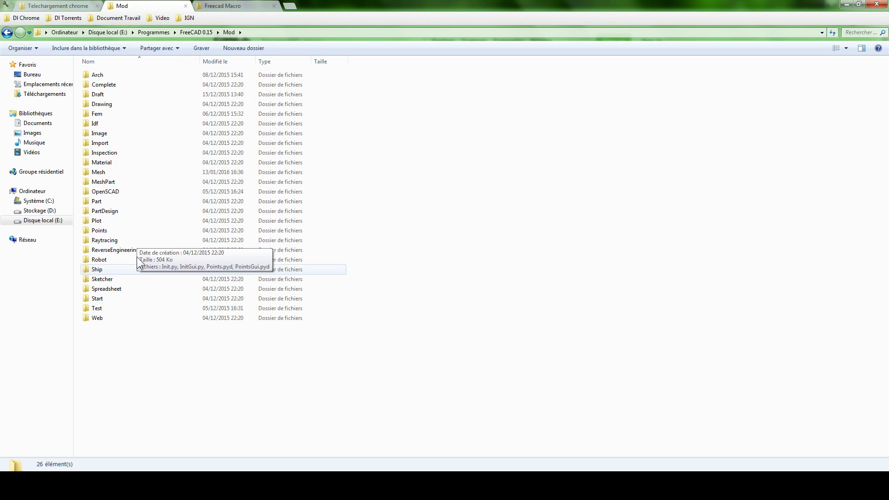
# Switch to FreeCAD to examine the list of available workbenches, and return to the Mod folder.
pyautogui.click(234, 485)
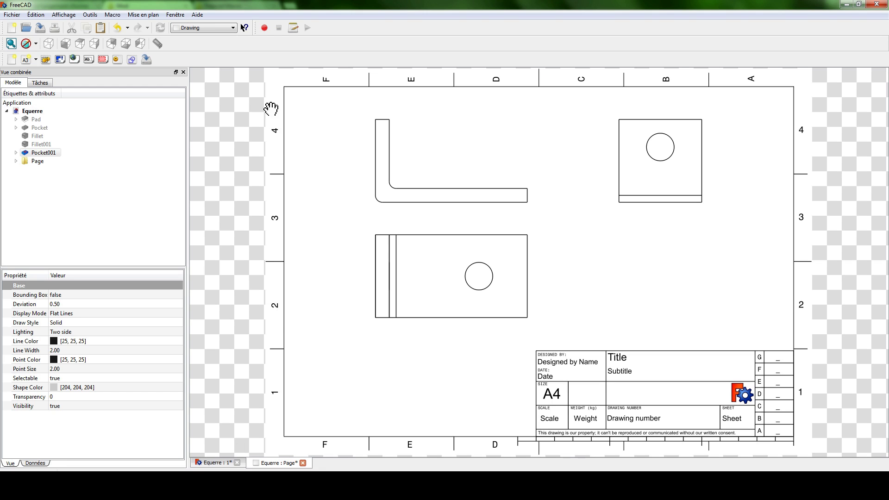
pyautogui.click(203, 28)
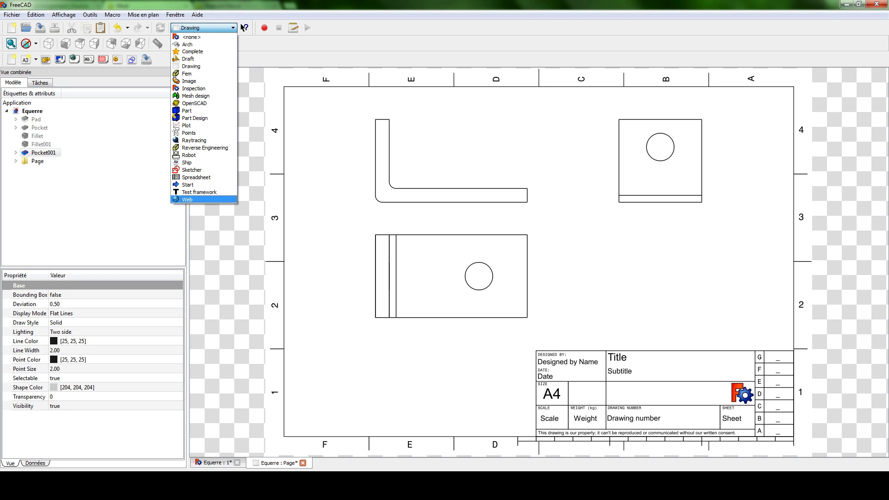
pyautogui.click(70, 485)
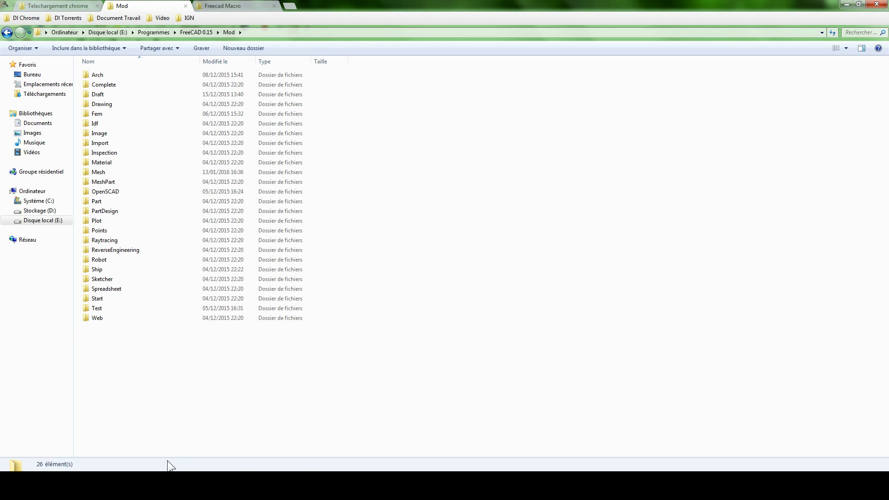
# Switch back to FreeCAD, save the Equerre document and close the program.
pyautogui.click(170, 484)
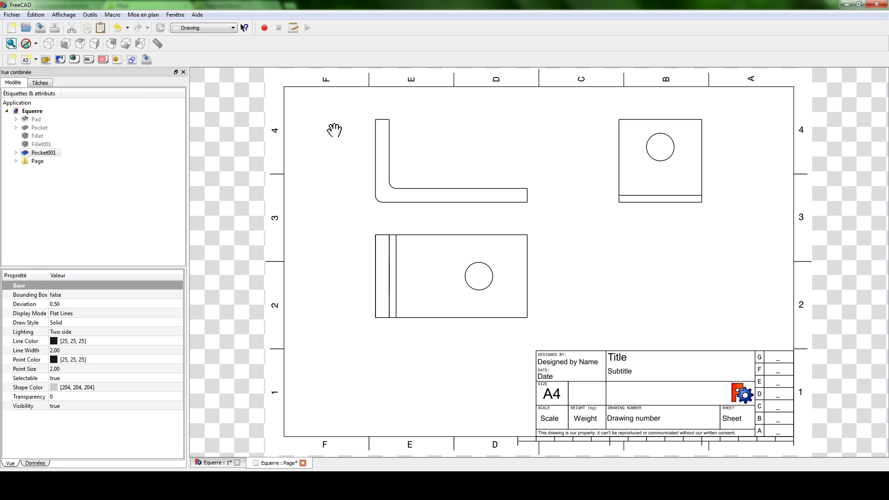
pyautogui.hotkey('ctrl', 's')
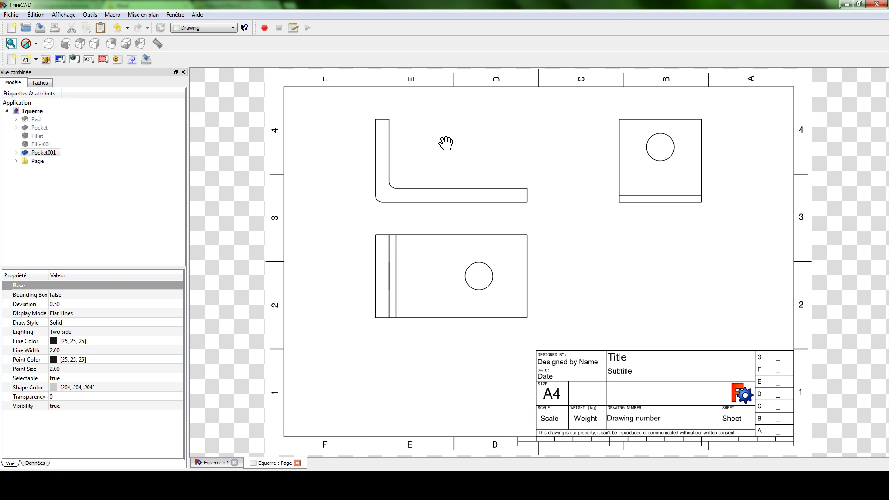
pyautogui.click(882, 3)
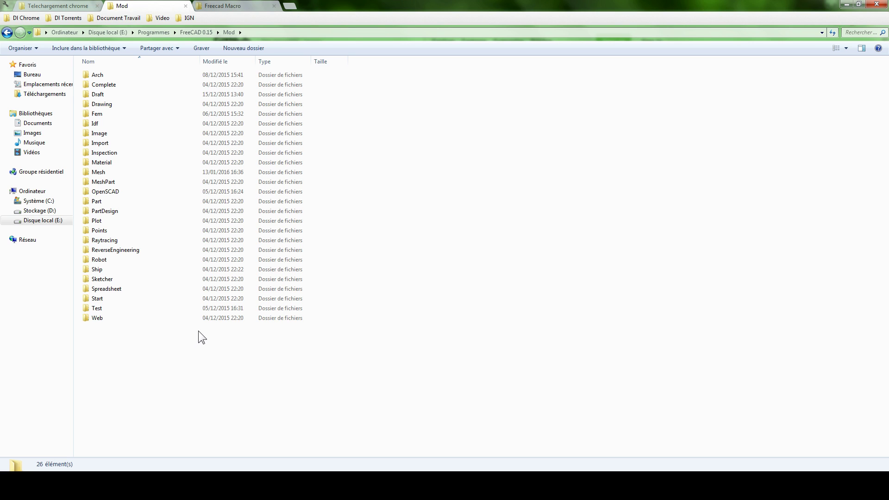
# Create a new folder named Drawing Dimensioning inside the Mod folder and open it.
pyautogui.rightClick(161, 335)
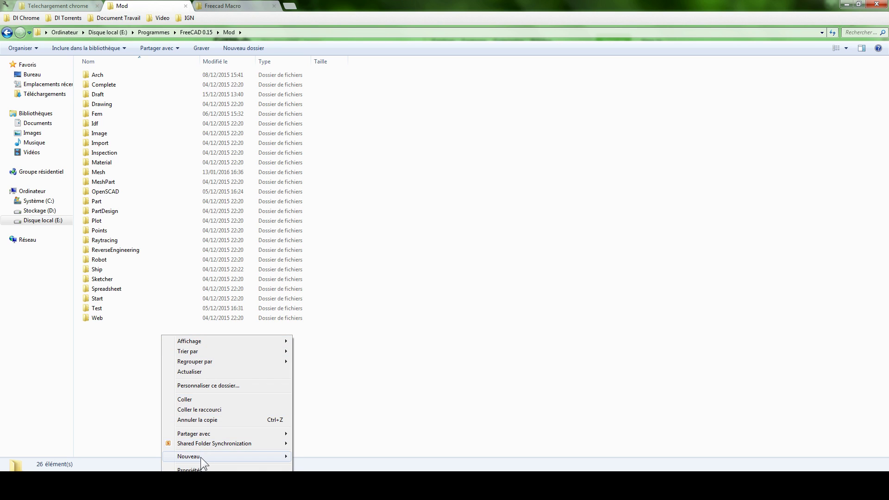
pyautogui.moveTo(201, 456)
pyautogui.click(332, 257)
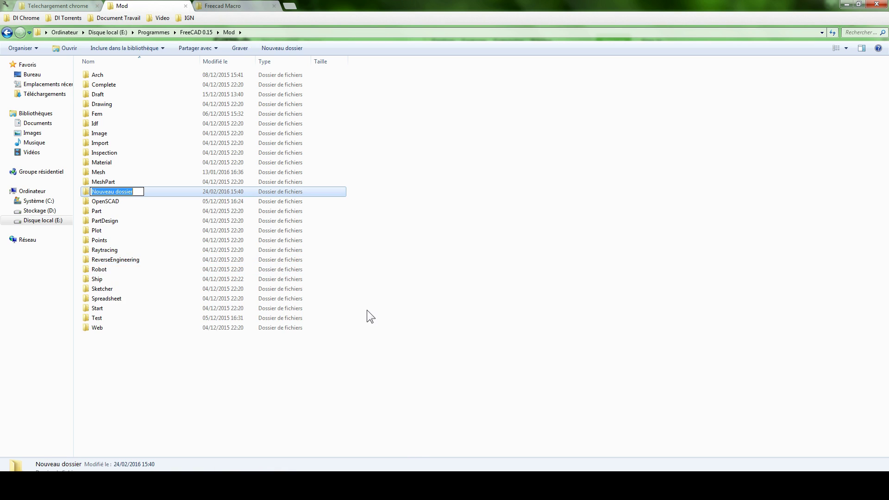
pyautogui.write('Drawinf')
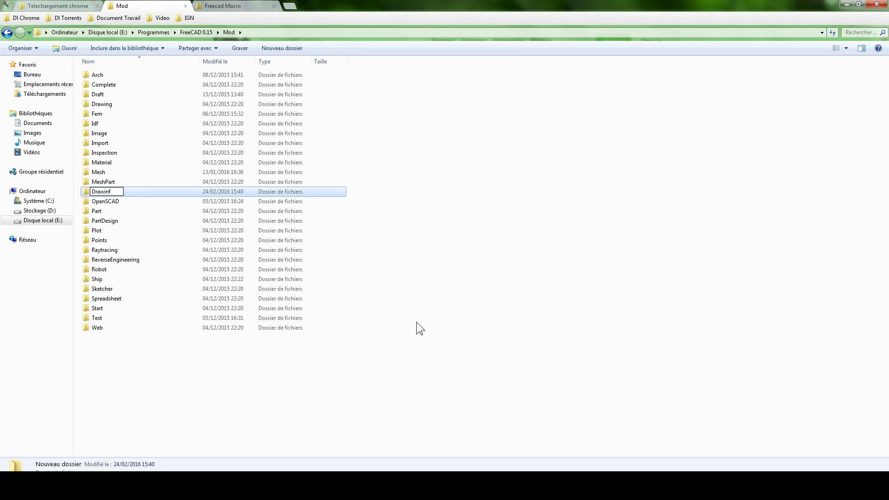
pyautogui.press('BackSpace')
pyautogui.write('g Dimensioning')
pyautogui.press('Return')
pyautogui.press('Return')
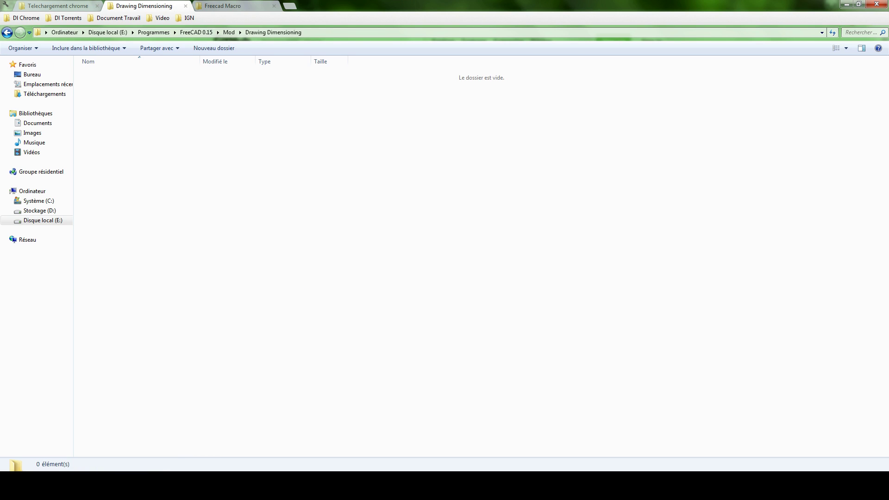
# Extract all archive items from the Gui folder through XMLlib.py into the empty Drawing Dimensioning folder.
pyautogui.click(204, 485)
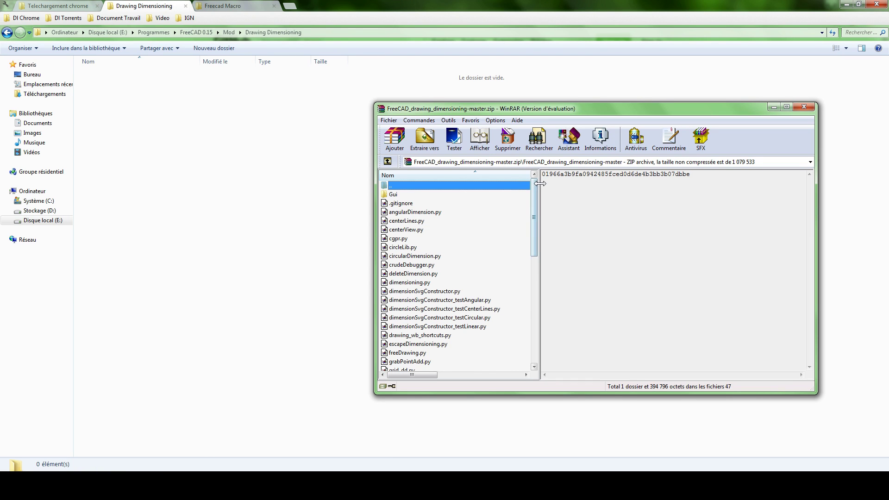
pyautogui.moveTo(533, 182); pyautogui.dragTo(533, 177)
pyautogui.click(391, 194)
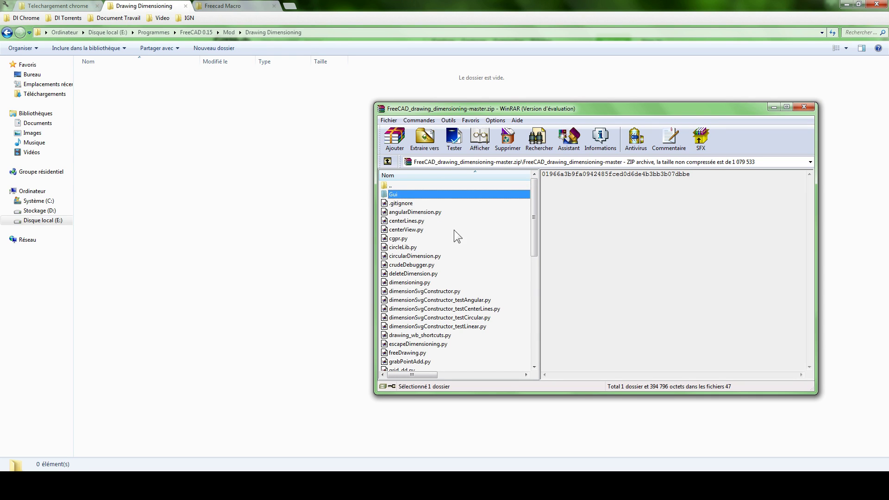
pyautogui.scroll(-10, 454, 231)
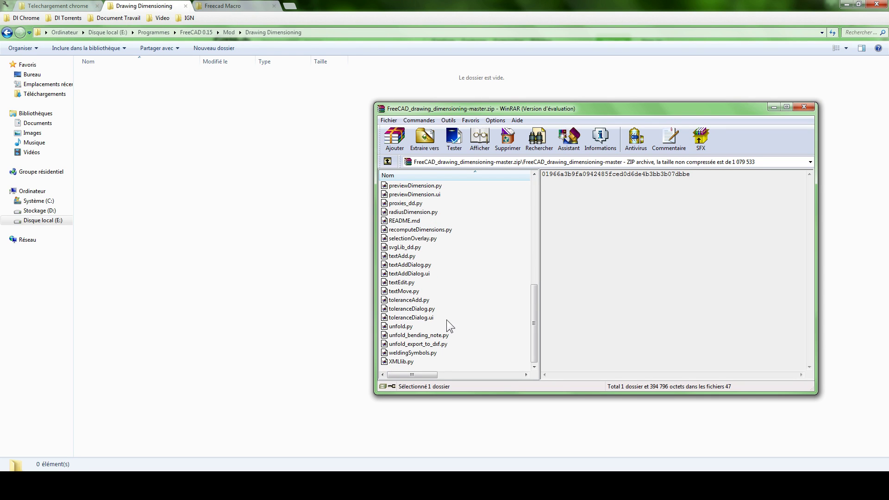
pyautogui.keyDown('shift'); pyautogui.click(401, 360); pyautogui.keyUp('shift')
pyautogui.moveTo(426, 230); pyautogui.dragTo(279, 224)
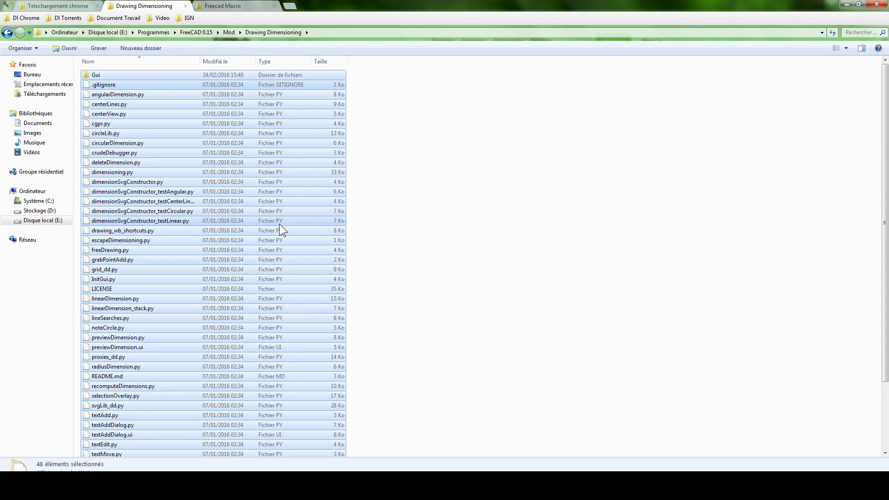
pyautogui.click(435, 230)
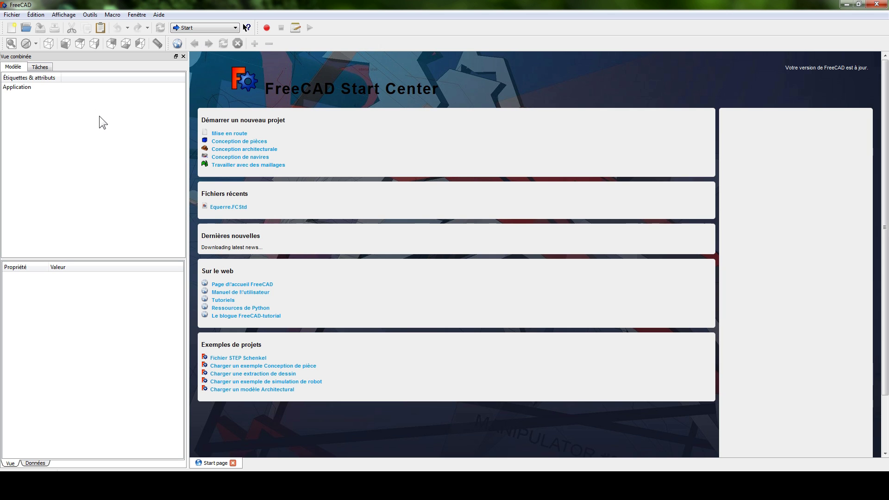
# Open Equerre.FCStd from the Video cotation folder in FreeCAD and close the start page.
pyautogui.hotkey('ctrl', 'o')
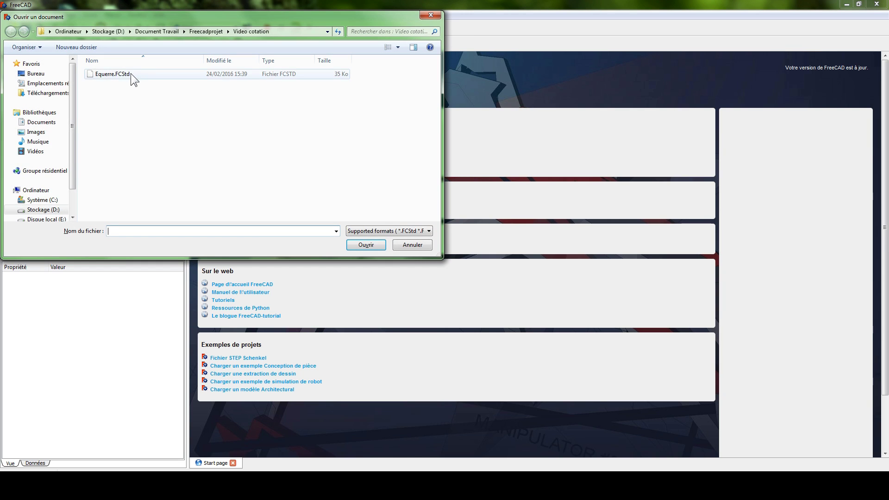
pyautogui.doubleClick(130, 74)
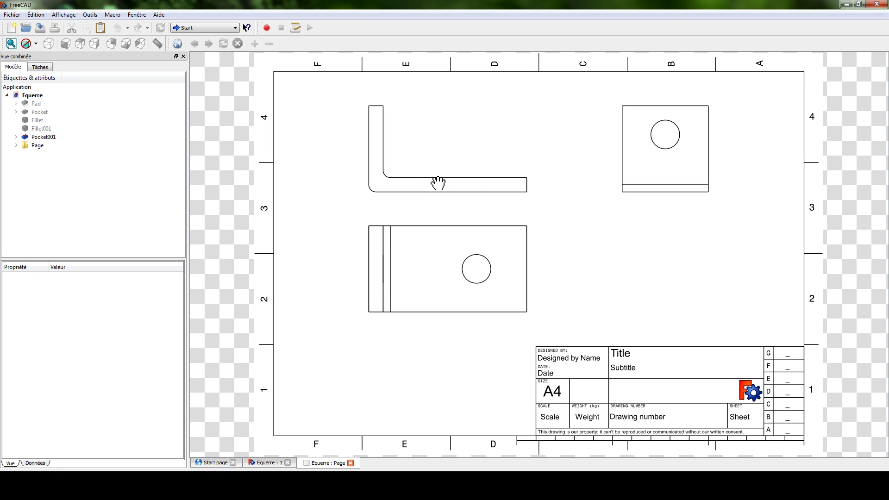
pyautogui.click(232, 462)
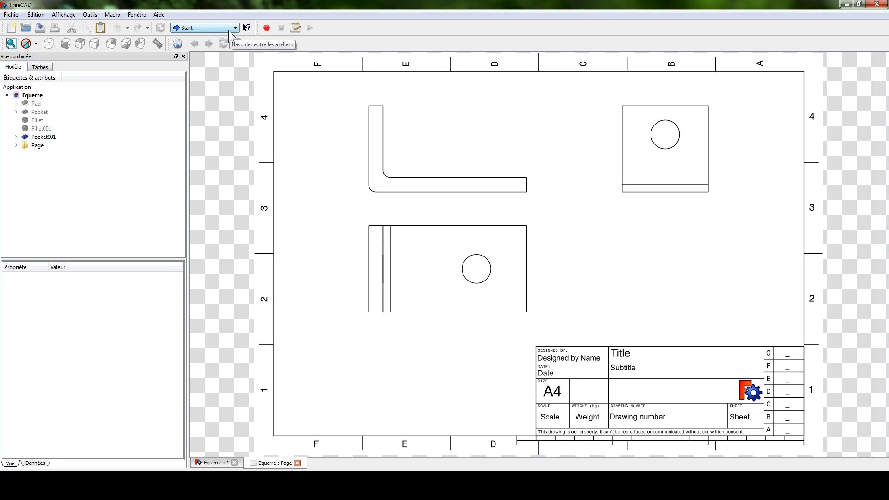
# Activate the Drawing Dimensioning workbench and add a vertical linear dimension for the bracket's height, placed left of the L-shaped view.
pyautogui.click(226, 29)
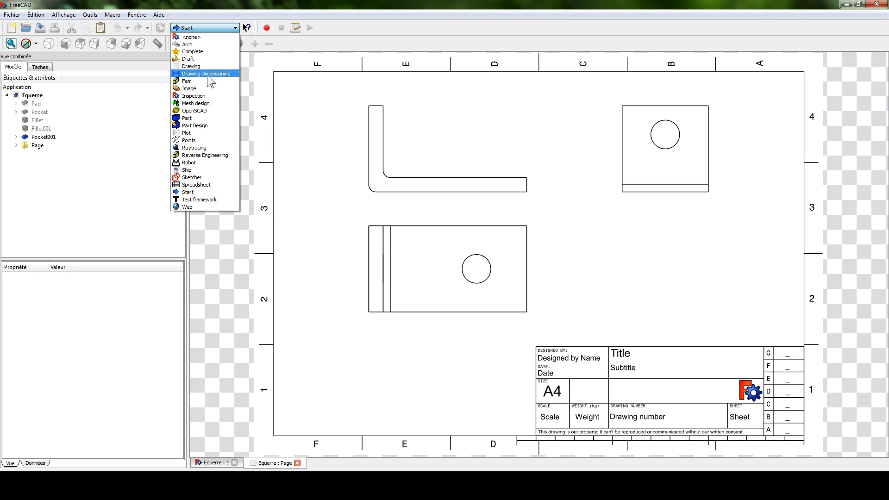
pyautogui.click(207, 74)
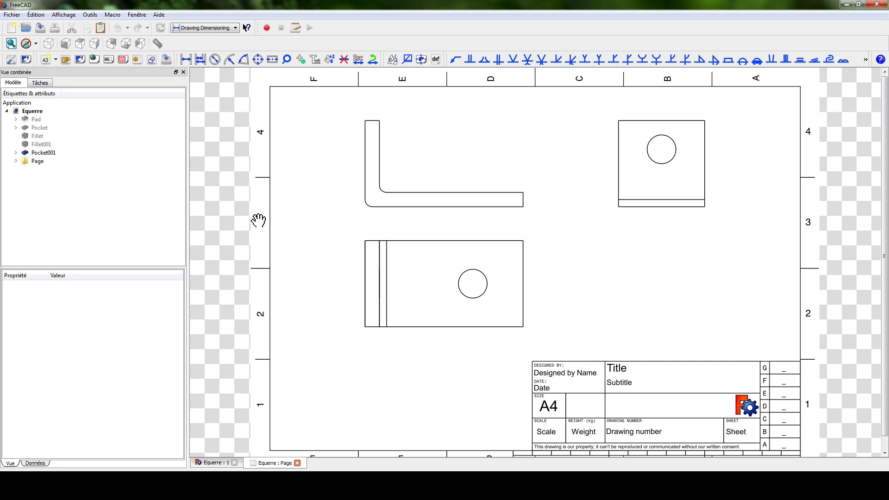
pyautogui.click(186, 61)
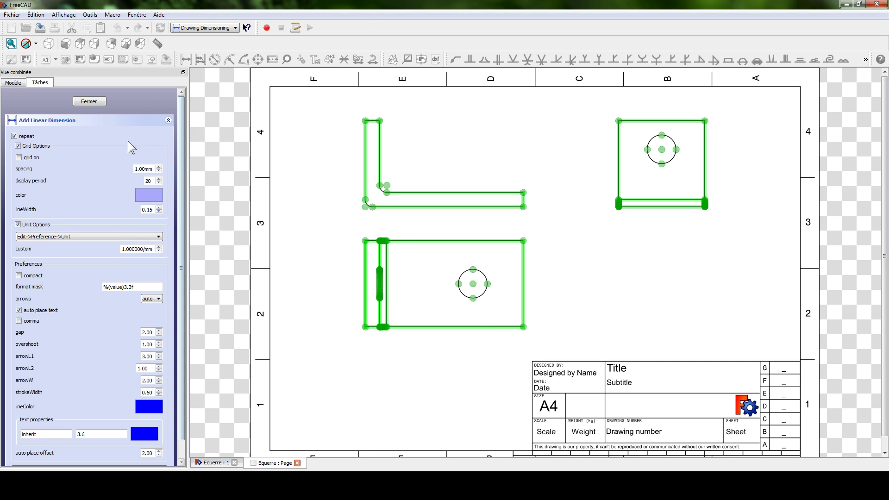
pyautogui.scroll(-1, 105, 248)
pyautogui.scroll(1, 107, 273)
pyautogui.scroll(-1, 86, 234)
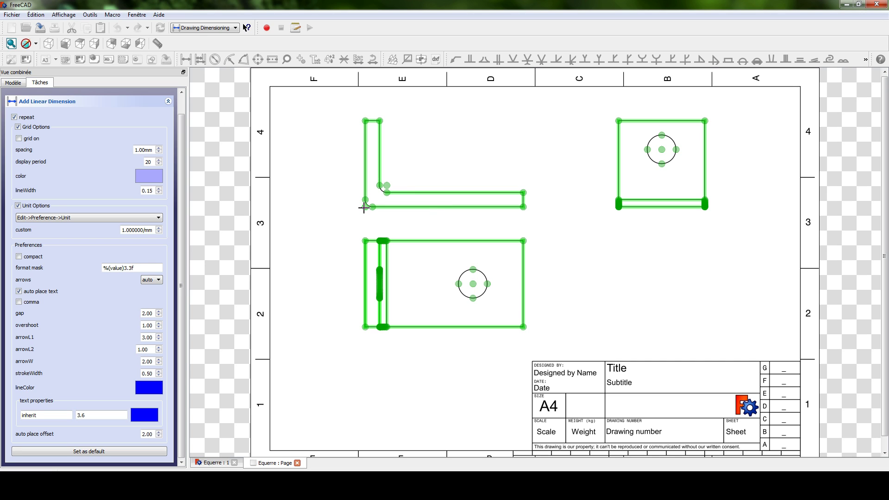
pyautogui.click(365, 121)
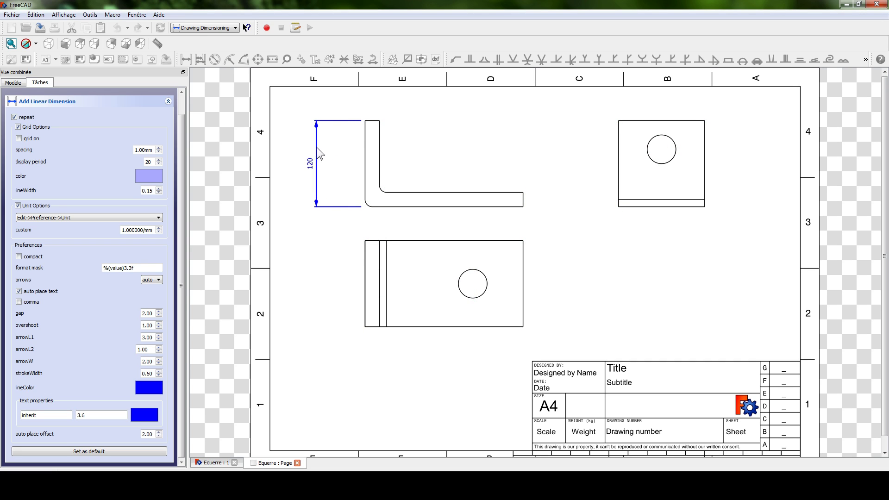
pyautogui.click(312, 163)
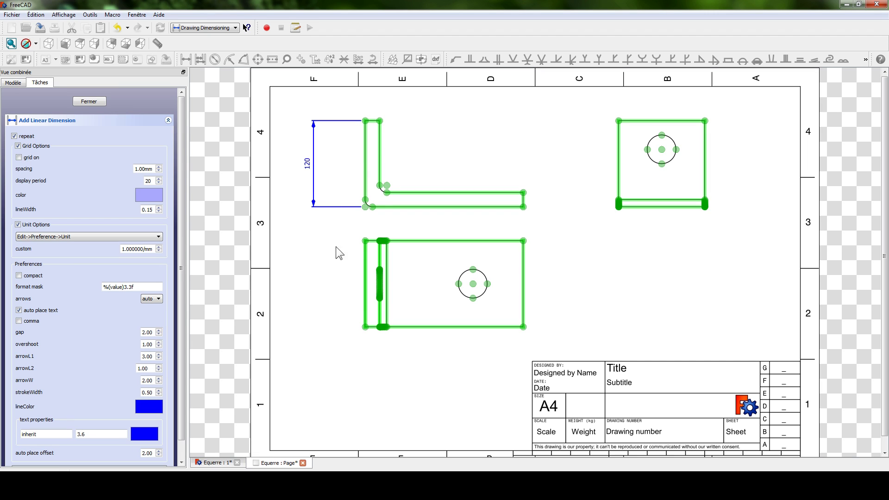
# Add a horizontal linear dimension above the top edge of the square side view and close the linear dimension tool.
pyautogui.click(652, 121)
pyautogui.click(653, 104)
pyautogui.click(82, 102)
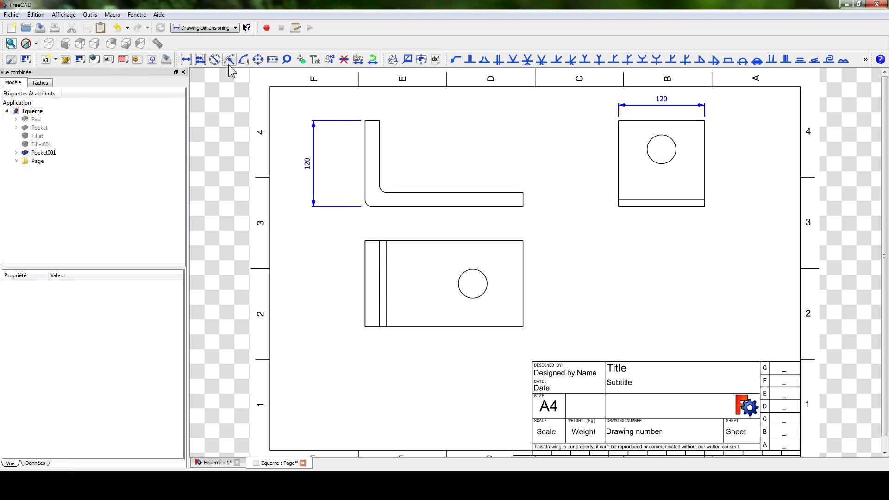
# Add circular diameter dimensions to the holes in the lower rectangular view and the square side view, placing both labels to the right.
pyautogui.click(215, 58)
pyautogui.click(481, 267)
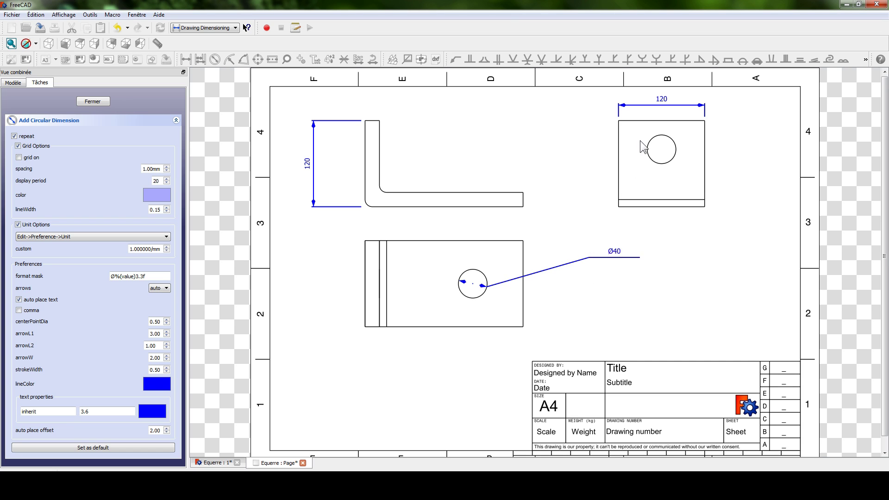
pyautogui.click(589, 258)
pyautogui.click(658, 135)
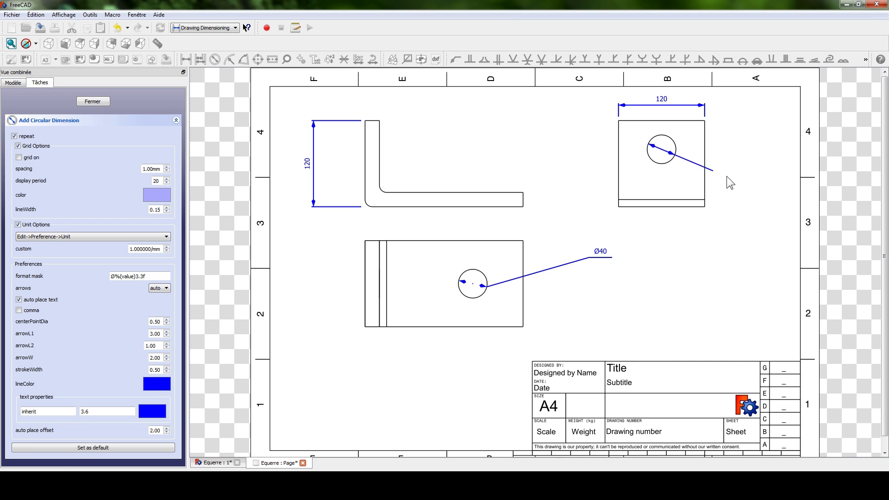
pyautogui.click(751, 138)
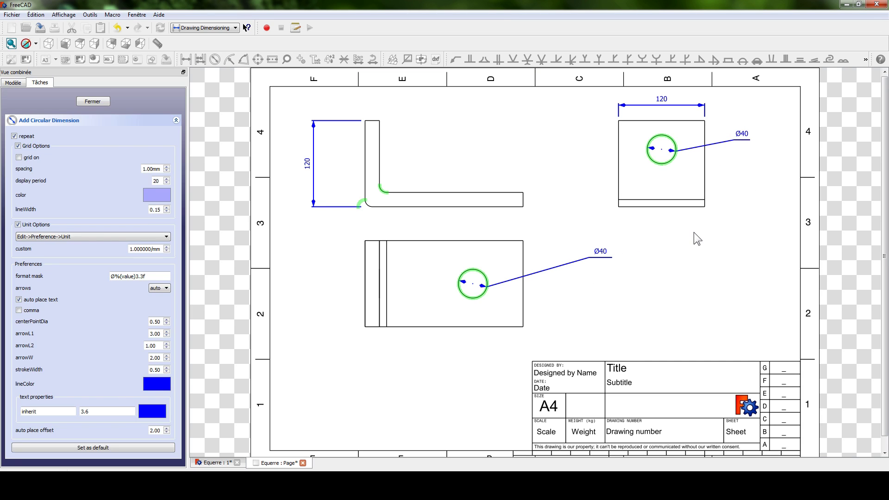
pyautogui.click(92, 102)
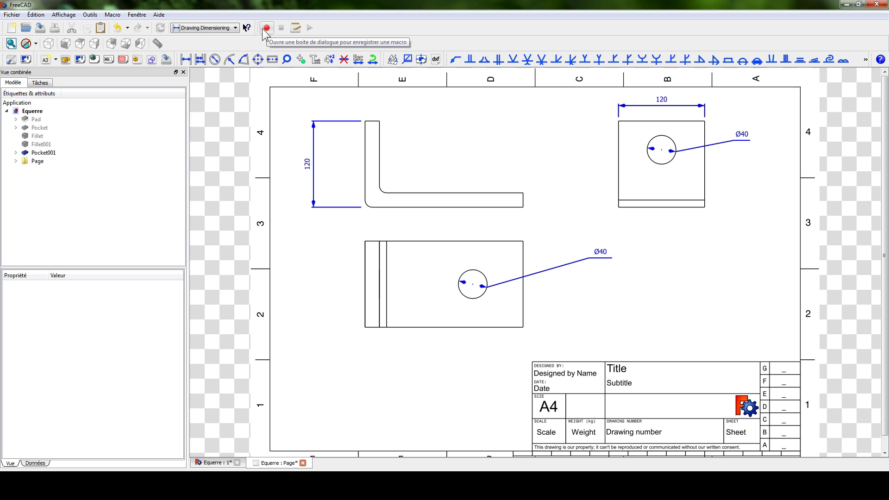
# Create a new macro named Modifier Cartouche in the E:\Programmes\Freecad Macro\ folder.
pyautogui.click(295, 28)
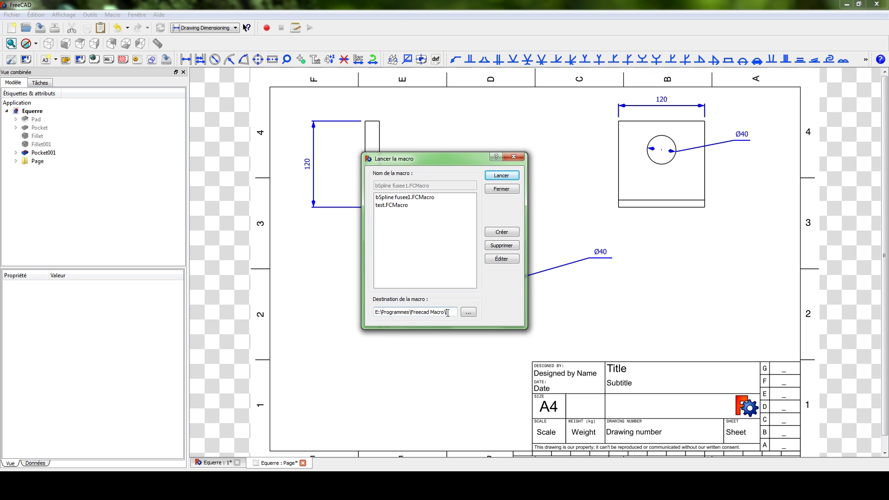
pyautogui.moveTo(447, 312); pyautogui.dragTo(375, 312)
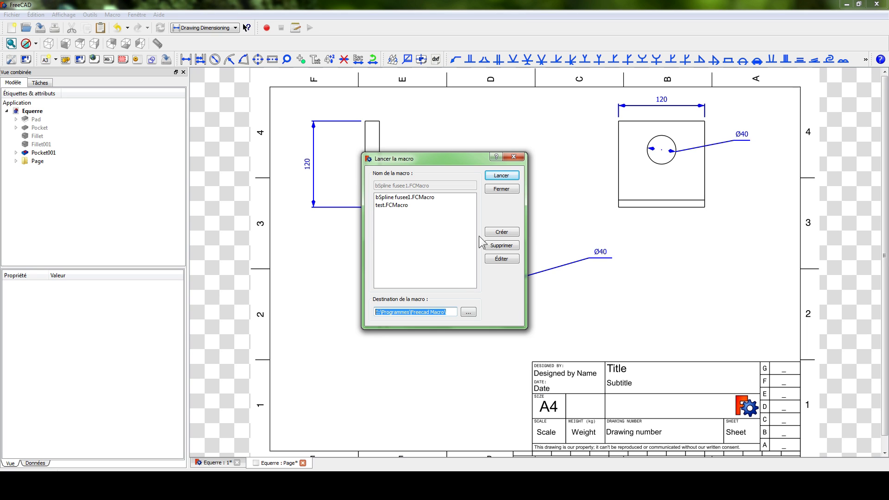
pyautogui.click(501, 231)
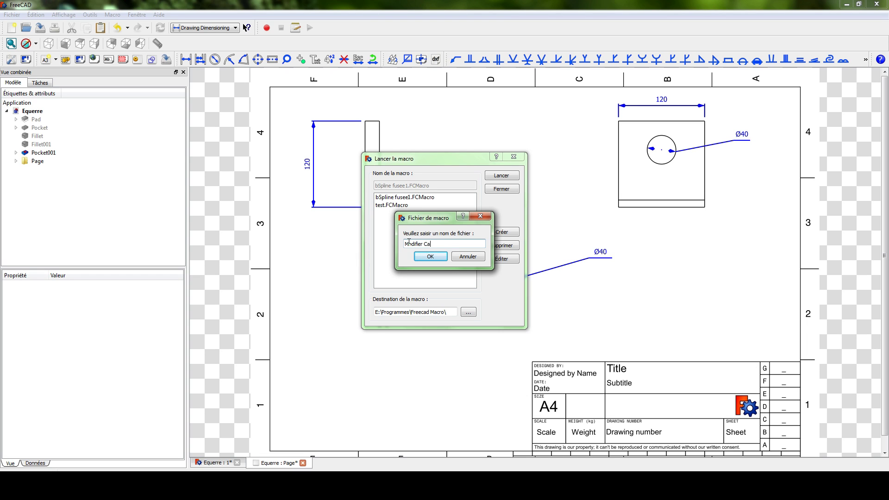
pyautogui.write('Modifier Cartouche')
pyautogui.click(431, 256)
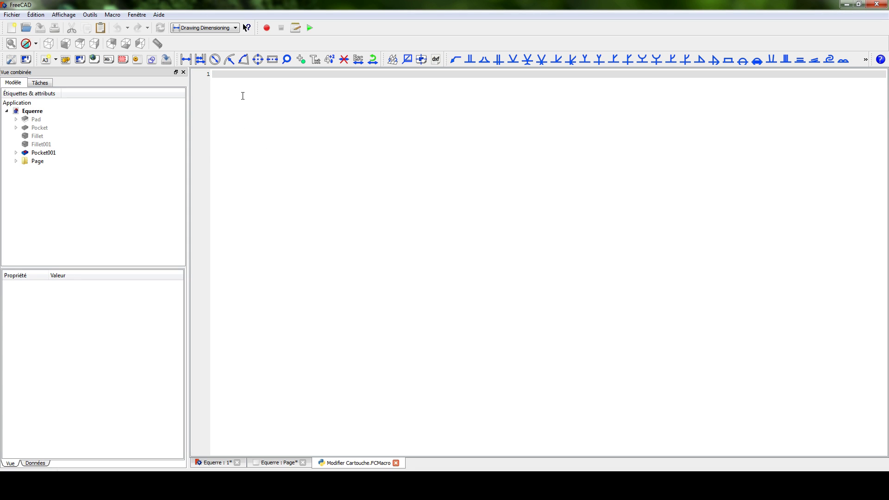
pyautogui.write('fujfbnzeibn')
pyautogui.press('Return')
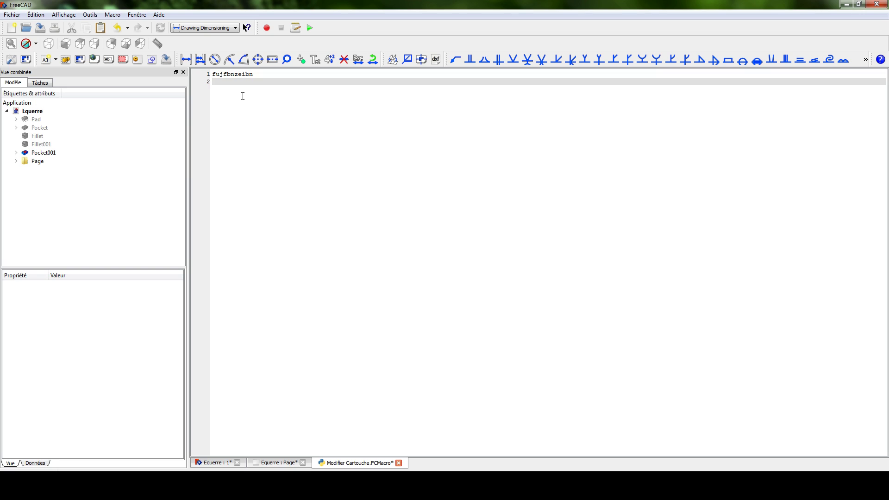
pyautogui.write('f,k,eàrk')
pyautogui.press('Return')
pyautogui.write('rfr')
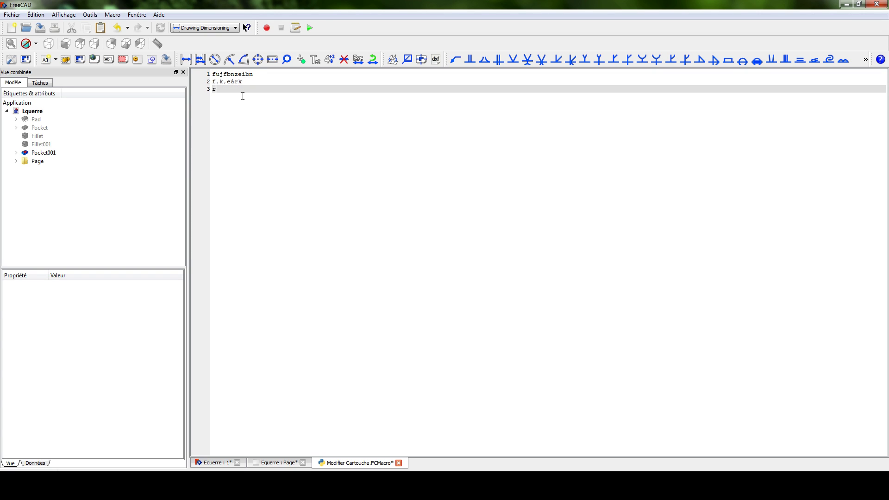
pyautogui.press('Return')
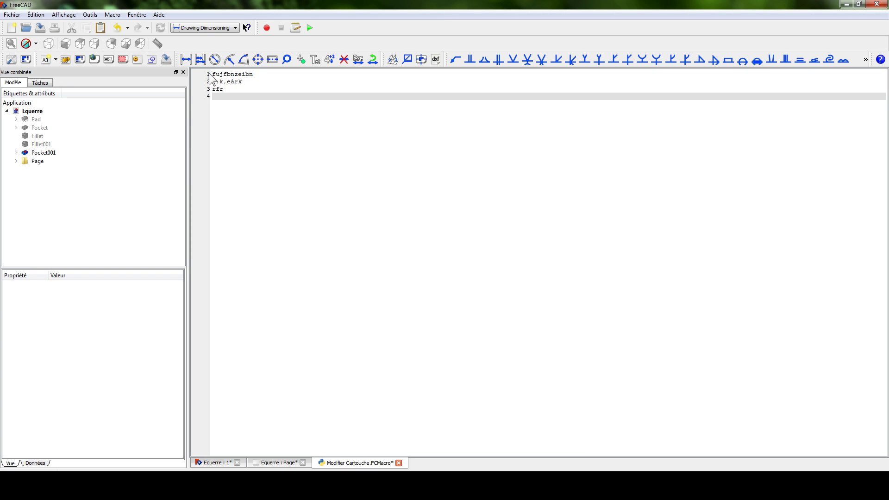
pyautogui.hotkey('ctrl', 'a')
pyautogui.press('Delete')
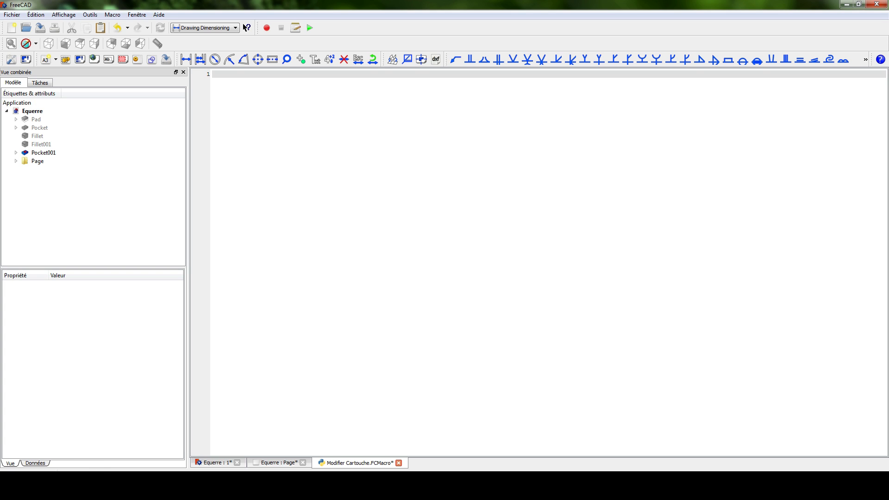
# Switch to the browser and examine the usage notes and full code listing on the Macro CartoucheFC Full wiki page.
pyautogui.hotkey('alt', 'Tab')
pyautogui.click(134, 6)
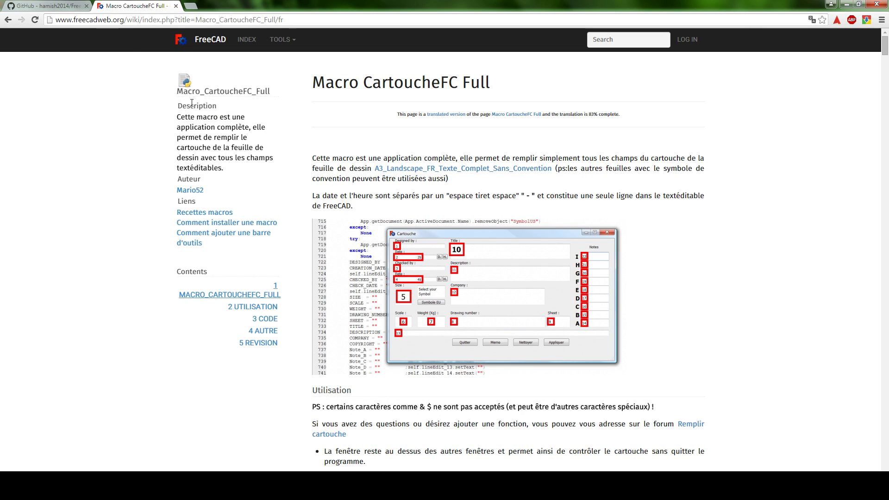
pyautogui.moveTo(309, 82); pyautogui.dragTo(512, 87)
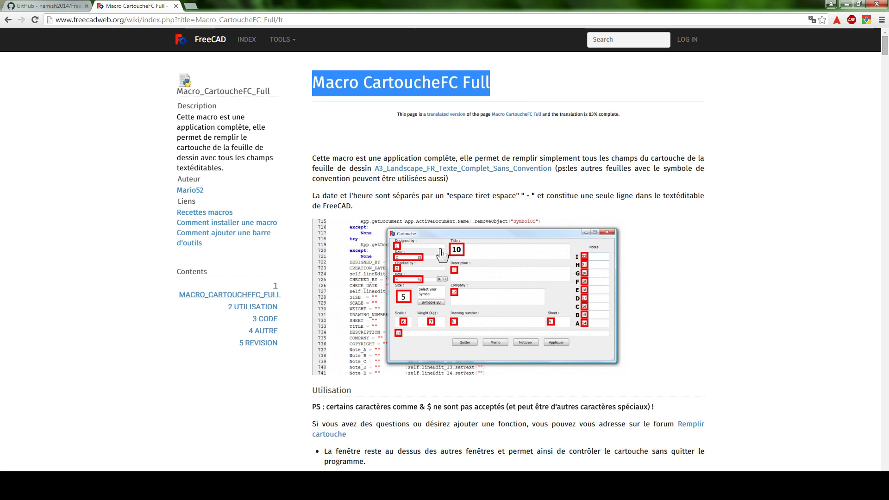
pyautogui.scroll(-5, 460, 314)
pyautogui.scroll(5, 460, 315)
pyautogui.scroll(-13, 562, 296)
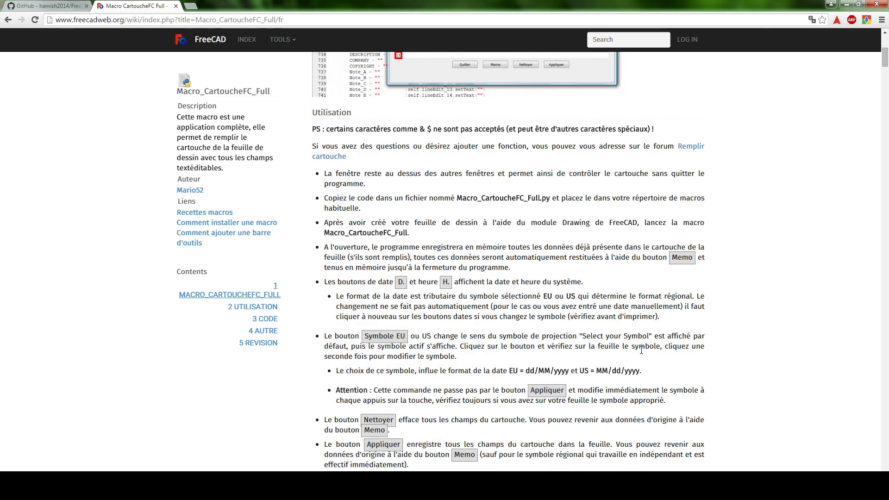
pyautogui.scroll(-2, 562, 296)
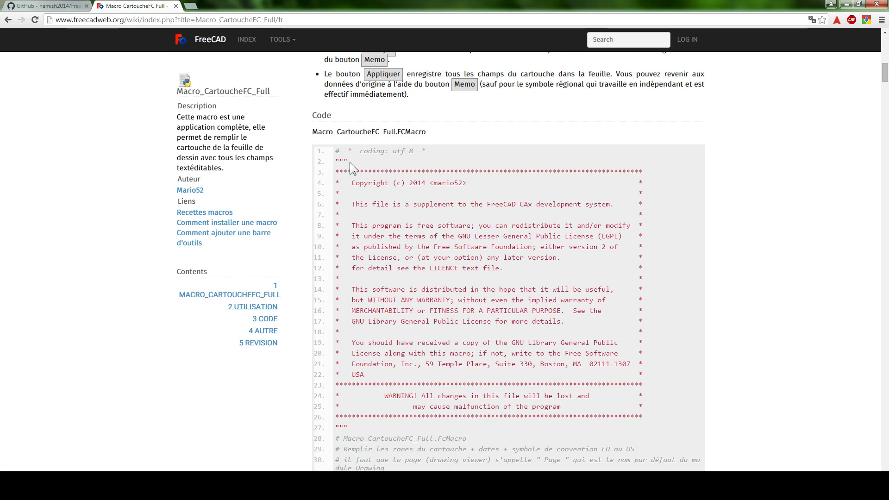
pyautogui.scroll(-11, 867, 149)
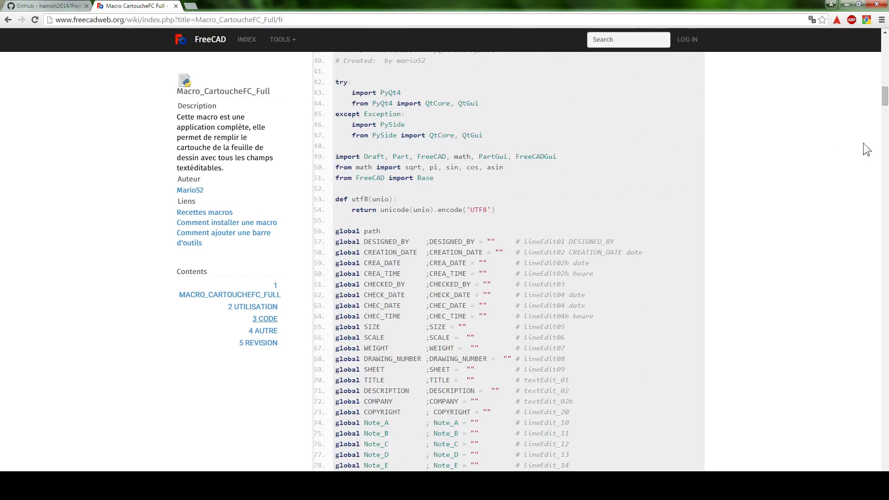
pyautogui.moveTo(885, 99); pyautogui.dragTo(885, 457)
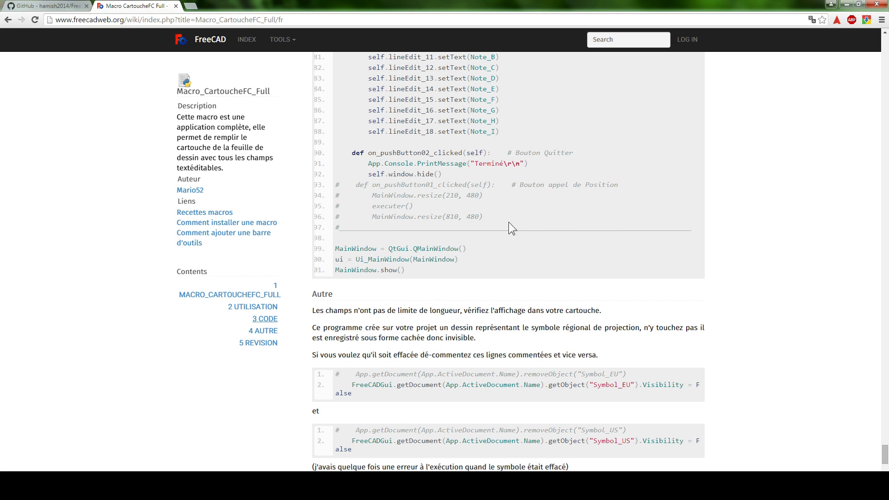
pyautogui.scroll(1, 482, 227)
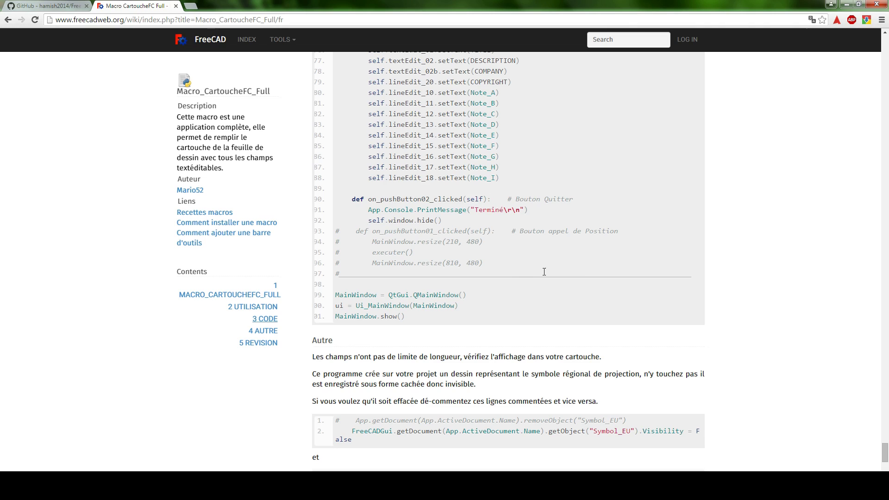
pyautogui.moveTo(884, 448); pyautogui.dragTo(885, 62)
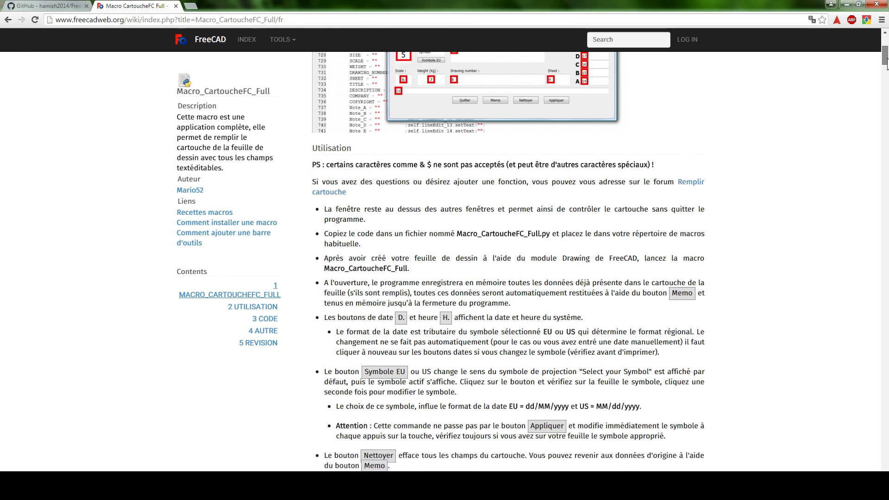
# Copy the complete Macro_CartoucheFC_Full.FCMacro code from the wiki page and paste it into the empty Modifier Cartouche macro in FreeCAD.
pyautogui.scroll(-8, 602, 150)
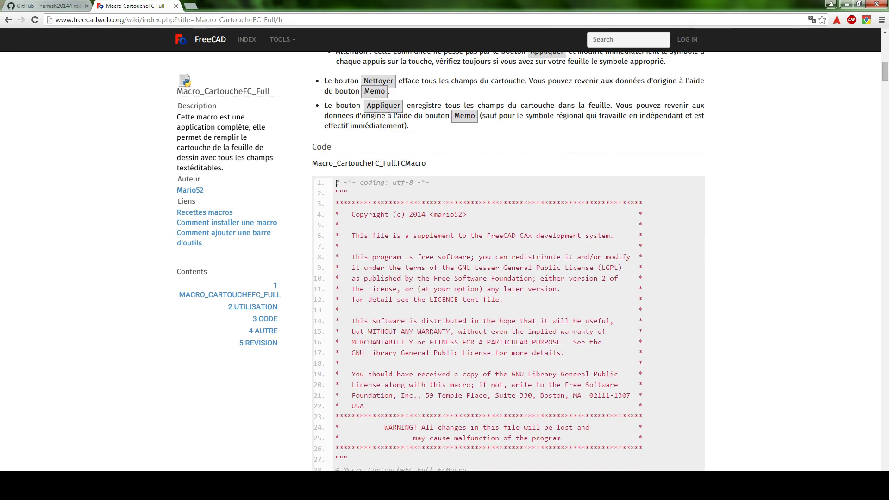
pyautogui.moveTo(337, 182); pyautogui.dragTo(417, 304)
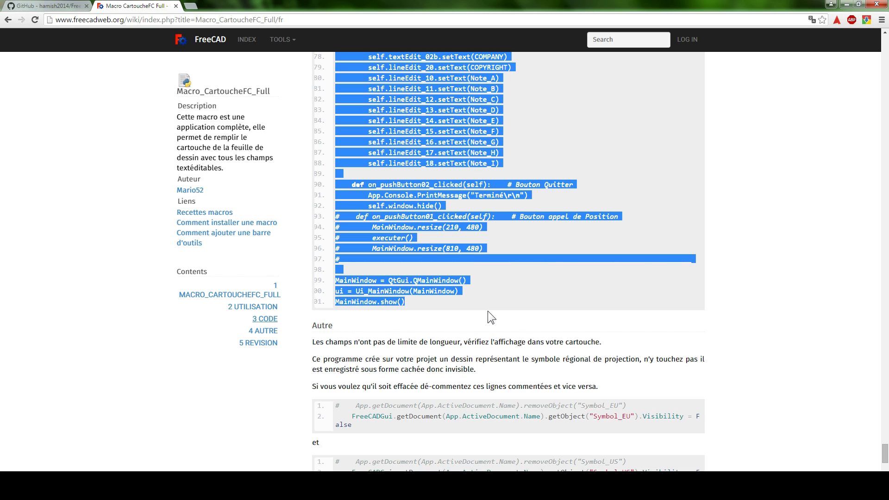
pyautogui.hotkey('alt', 'Tab')
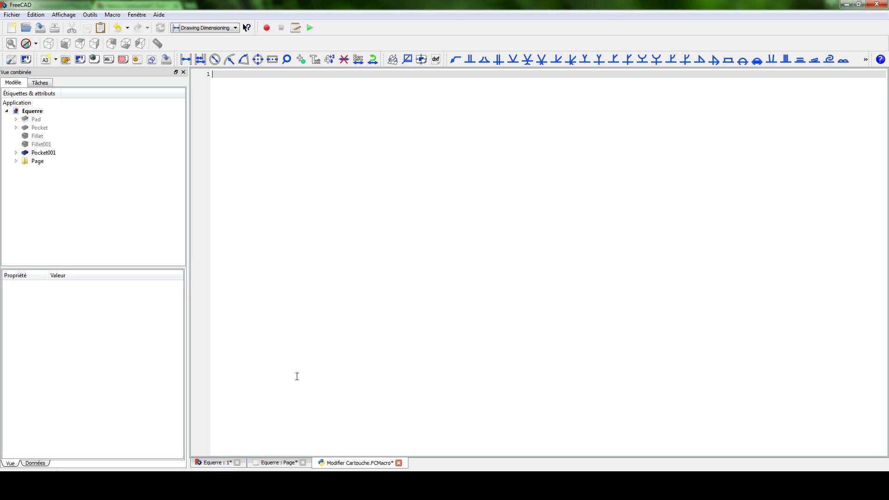
pyautogui.hotkey('ctrl', 'v')
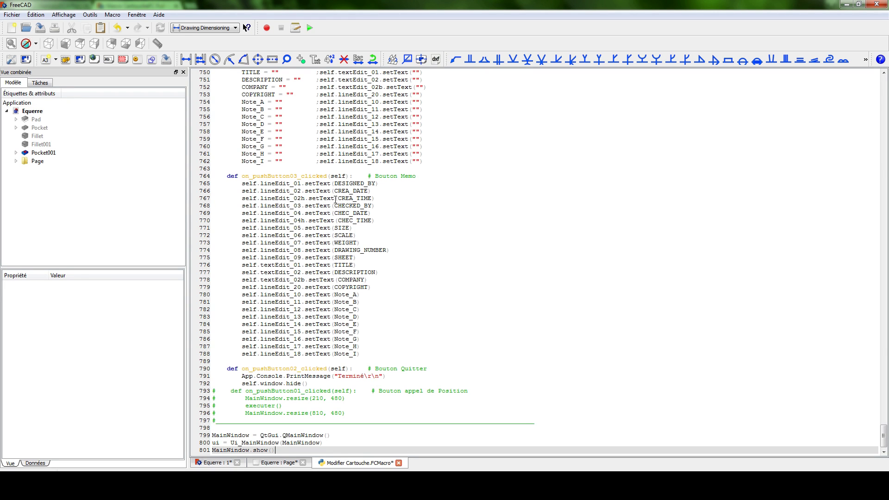
# Check the start of the pasted code and close the Modifier Cartouche macro, saving its changes.
pyautogui.moveTo(883, 435); pyautogui.dragTo(884, 81)
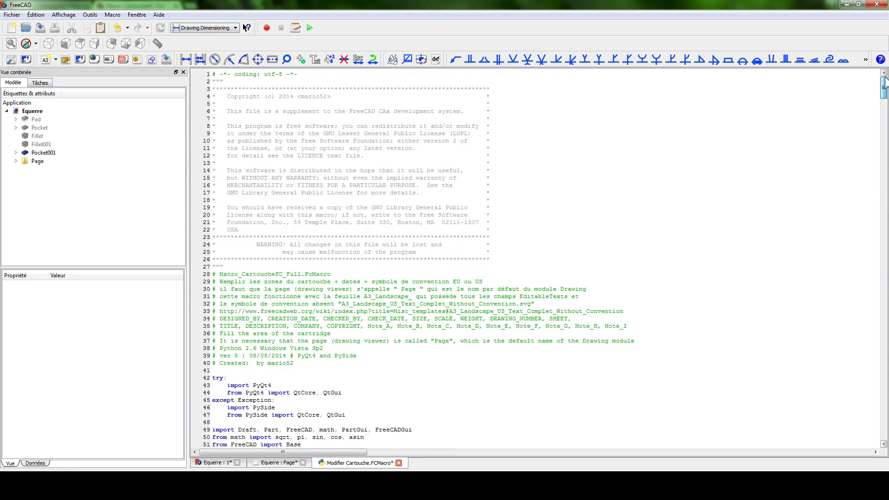
pyautogui.click(399, 462)
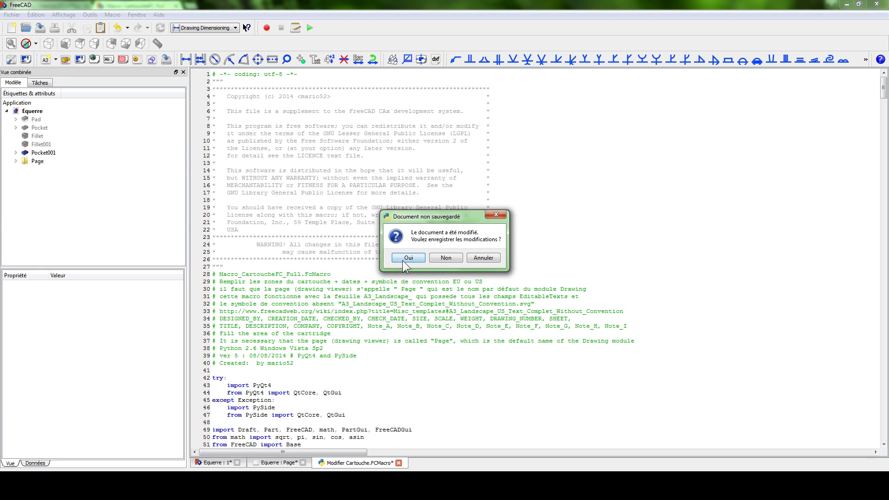
pyautogui.click(408, 259)
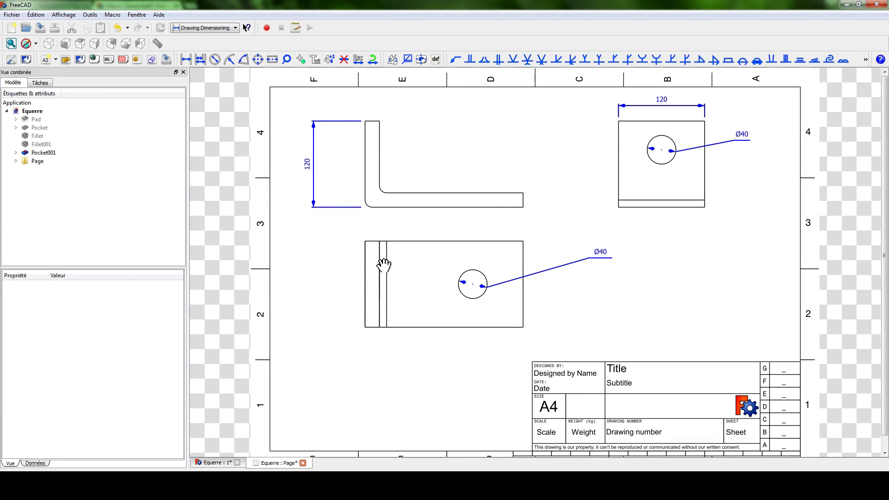
# Run Modifier Cartouche.FCMacro, dismiss the error message and move the Cartouche window higher over the drawing.
pyautogui.click(296, 29)
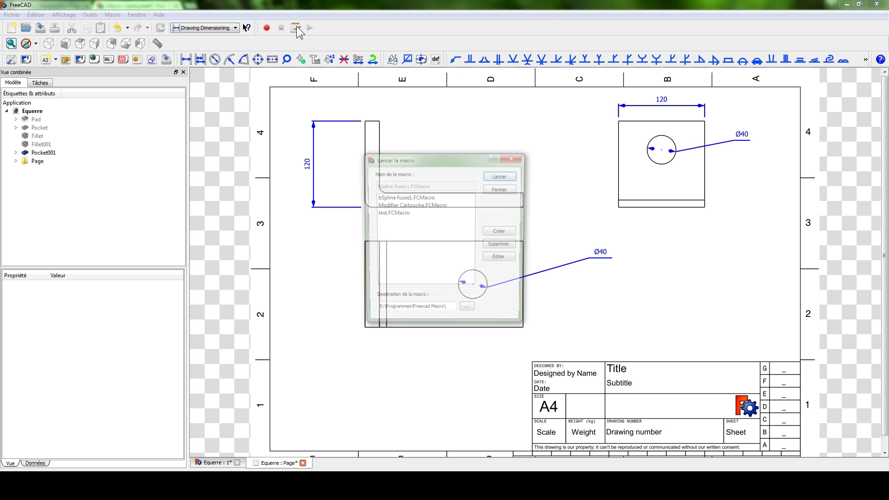
pyautogui.click(399, 206)
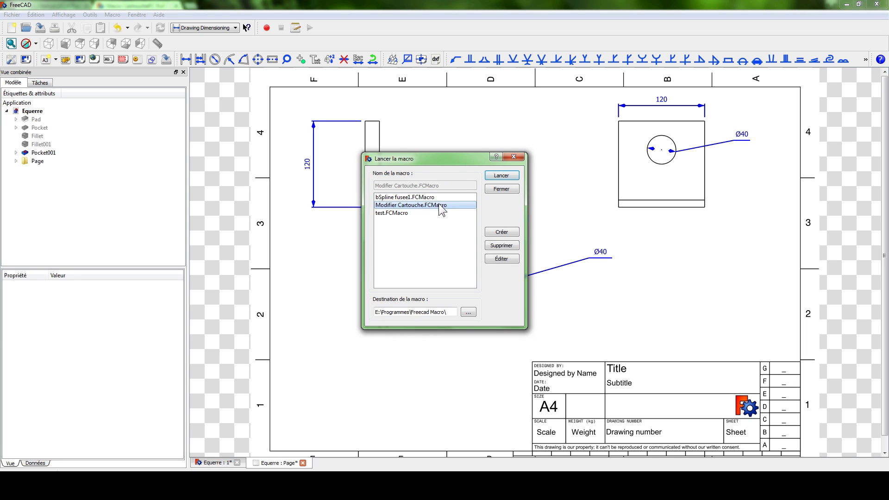
pyautogui.click(498, 175)
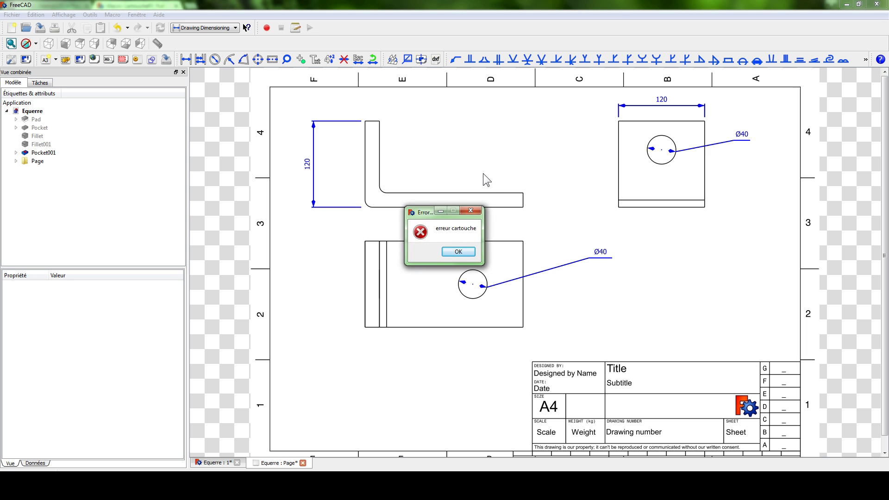
pyautogui.click(453, 251)
pyautogui.moveTo(455, 146); pyautogui.dragTo(449, 94)
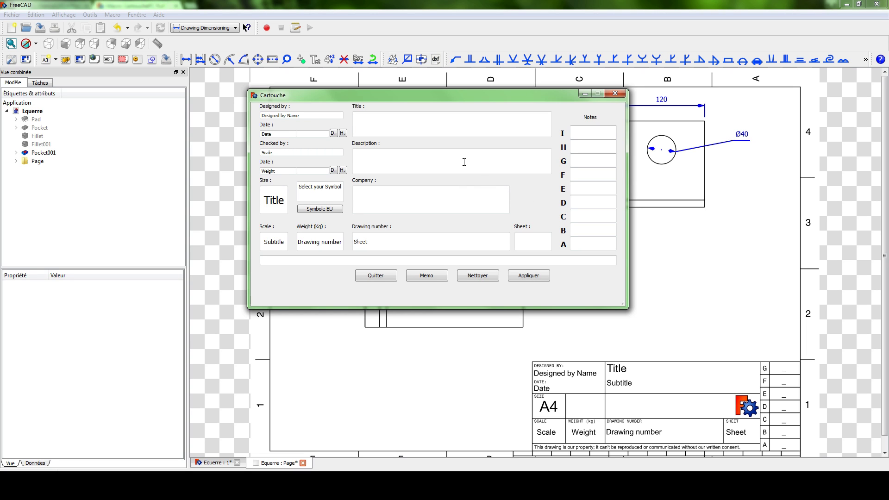
# Move the Cartouche window clear of the title block, empty all its fields and apply the blank values to the drawing.
pyautogui.moveTo(313, 117); pyautogui.dragTo(194, 114)
pyautogui.moveTo(360, 96); pyautogui.dragTo(306, 105)
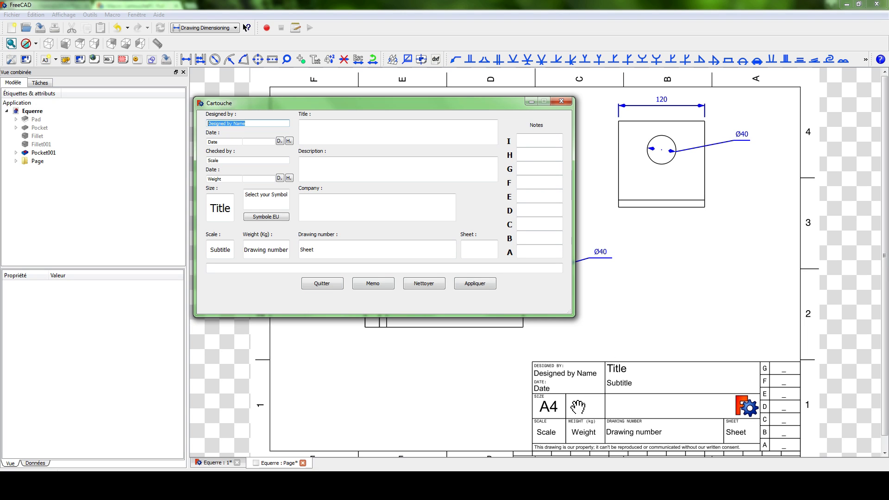
pyautogui.click(420, 289)
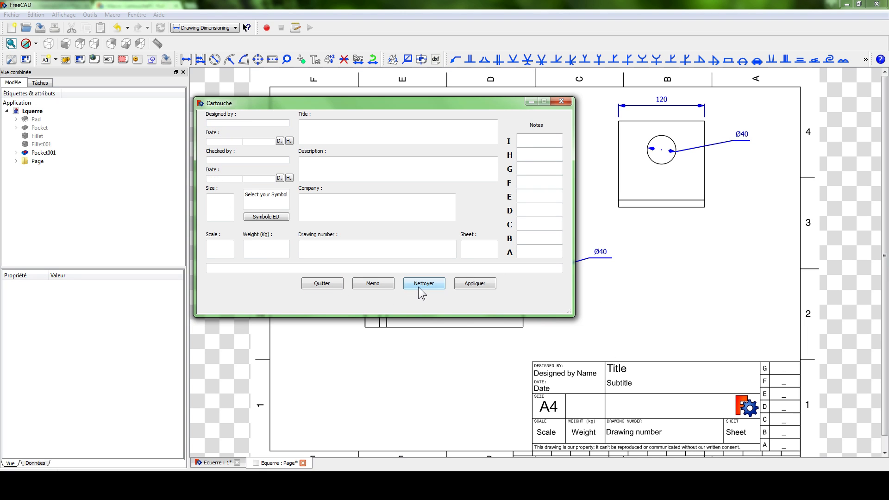
pyautogui.click(221, 123)
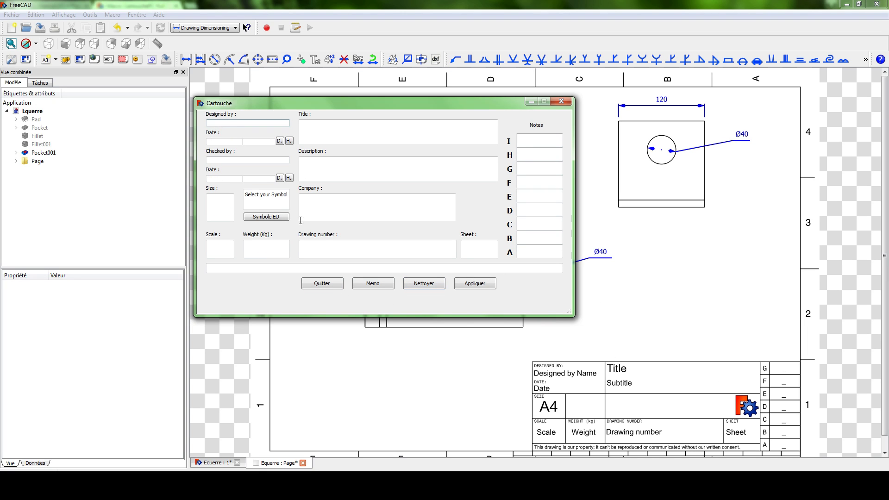
pyautogui.click(475, 284)
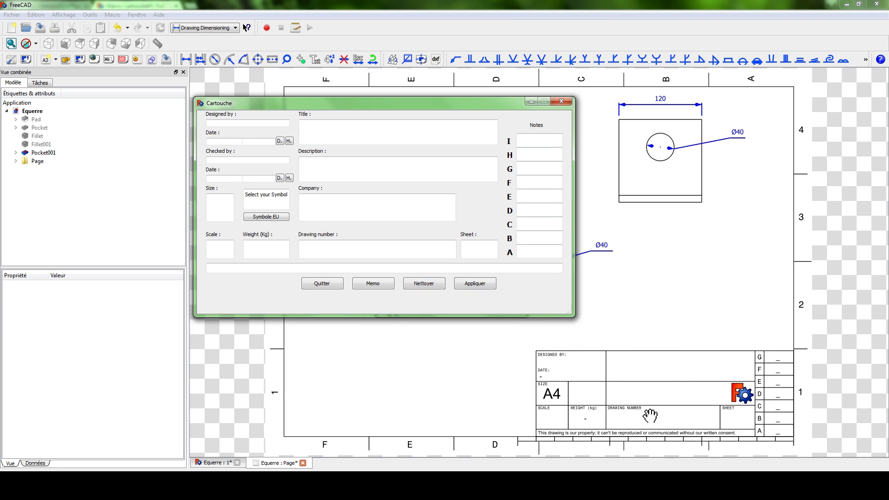
# Fill in Designed by with Cad Printer plus the current date and time, and apply these values to the title block.
pyautogui.click(232, 123)
pyautogui.click(280, 141)
pyautogui.click(289, 141)
pyautogui.doubleClick(257, 143)
pyautogui.click(258, 143)
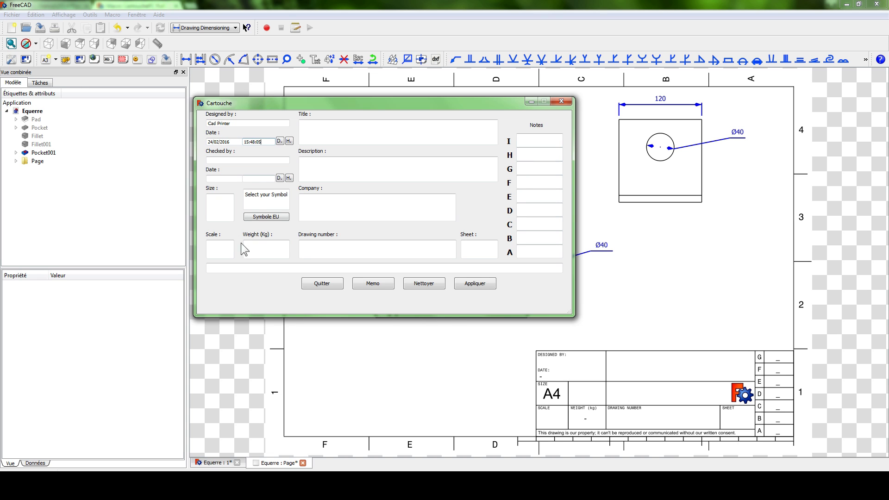
pyautogui.click(477, 284)
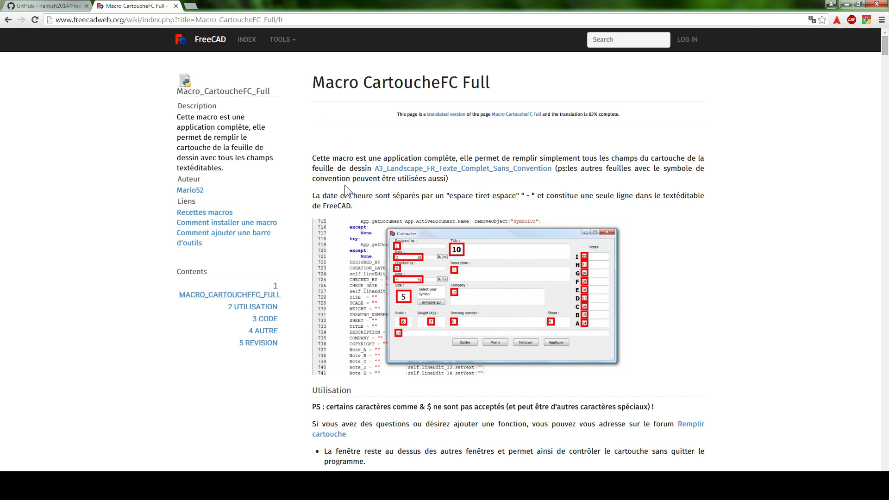
# Check the note about special characters in the Utilisation section of the macro's wiki page.
pyautogui.scroll(-1, 347, 186)
pyautogui.scroll(-4, 350, 185)
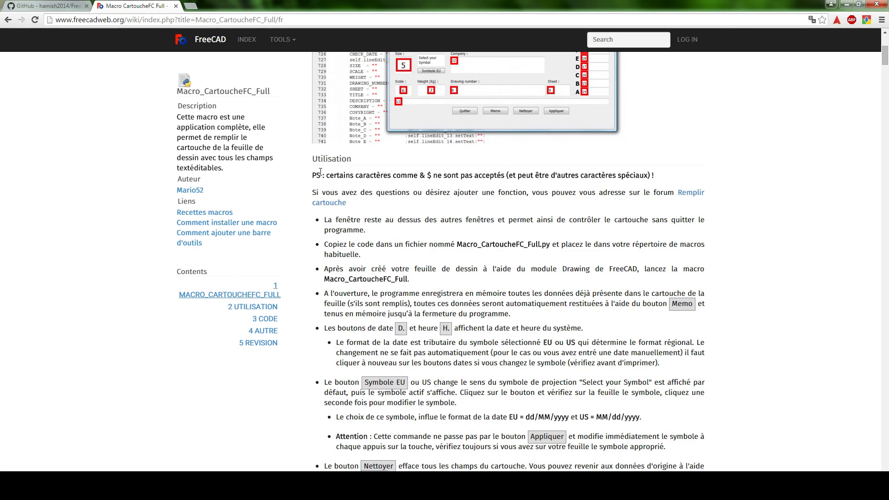
pyautogui.moveTo(312, 176); pyautogui.dragTo(654, 176)
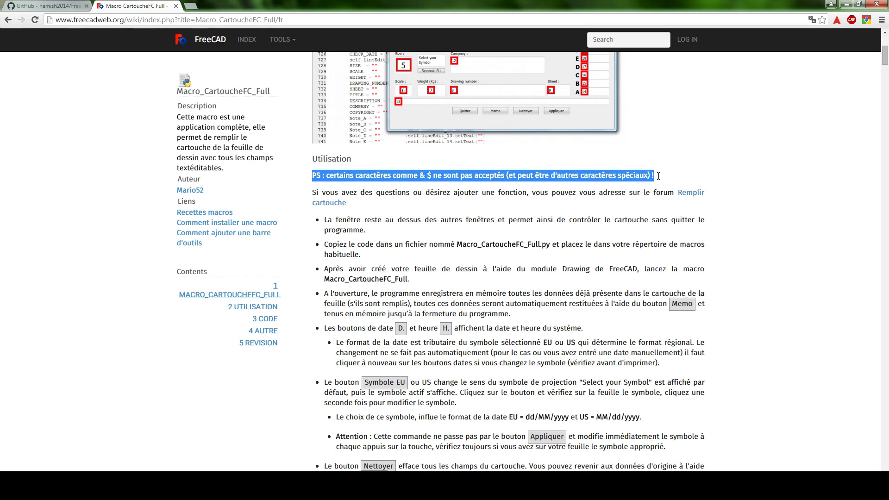
pyautogui.click(359, 176)
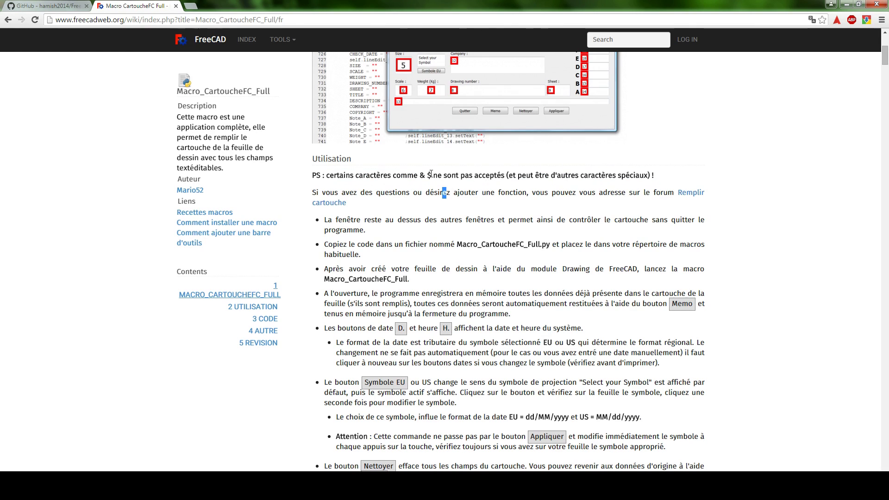
pyautogui.moveTo(418, 176); pyautogui.dragTo(668, 177)
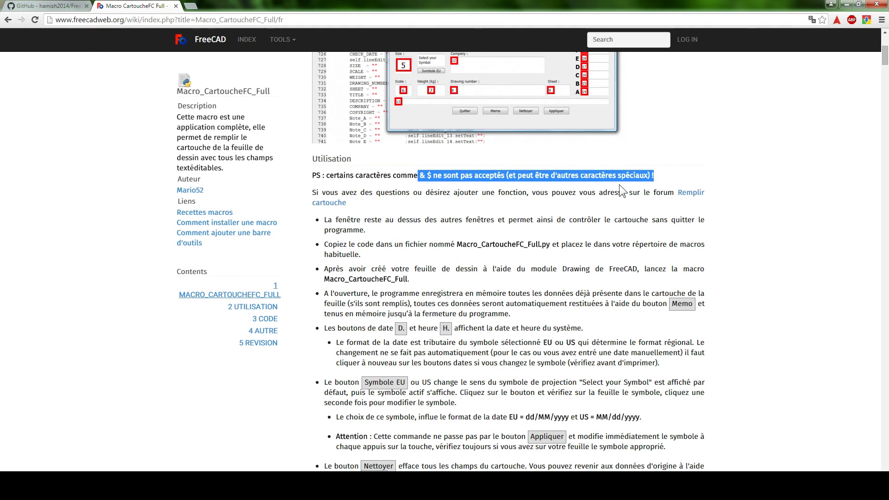
pyautogui.moveTo(643, 192); pyautogui.dragTo(691, 208)
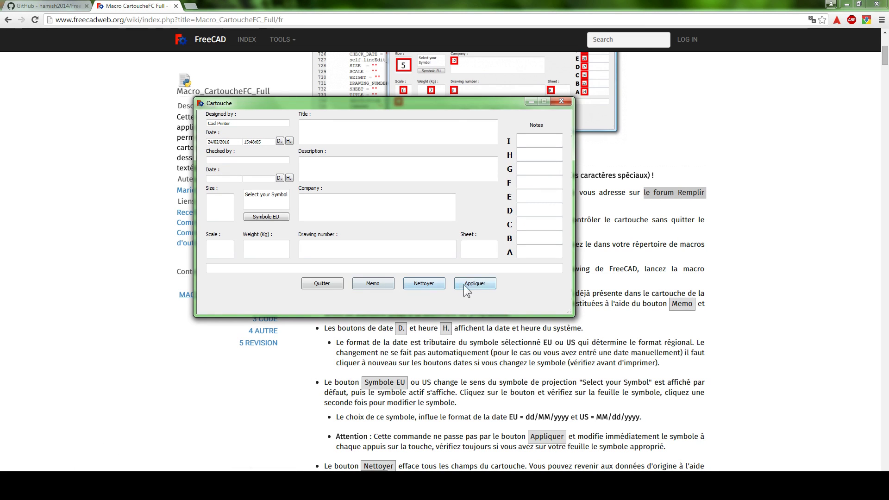
# Quit the Cartouche window and return to the drawing page in FreeCAD.
pyautogui.click(324, 284)
pyautogui.hotkey('alt', 'Tab')
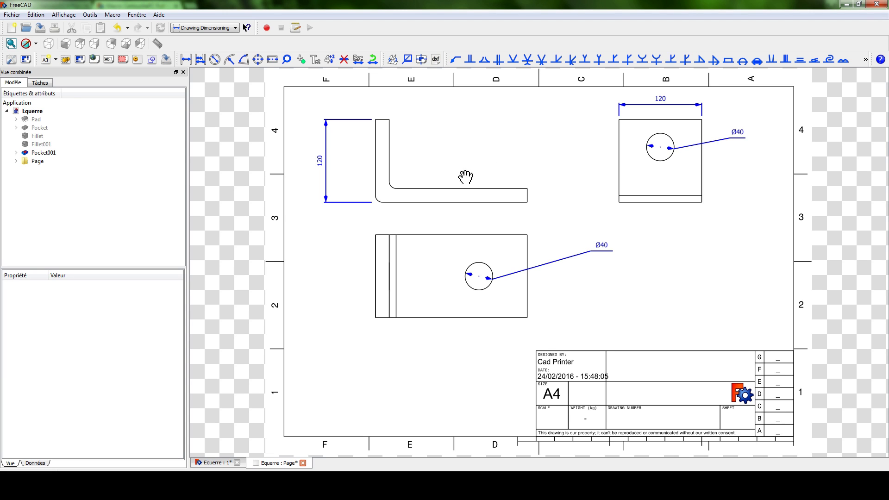
pyautogui.scroll(-1, 465, 177)
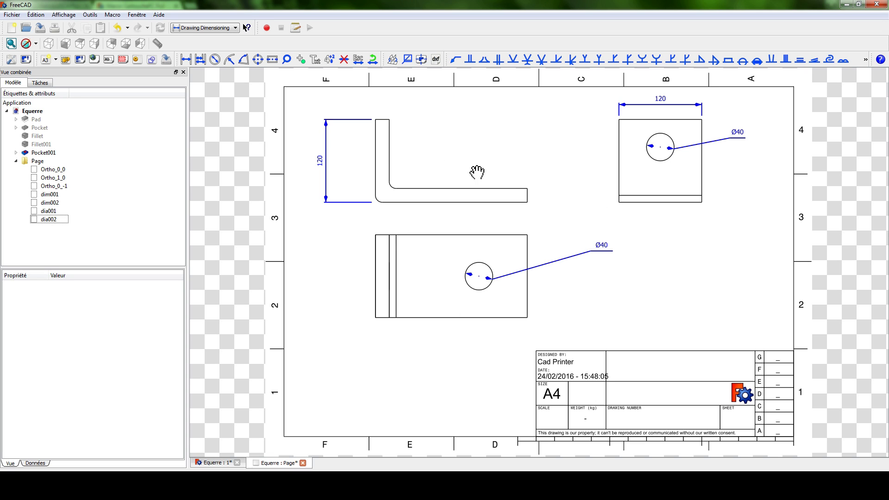
# Add an isometric view of Pocket001 as an axonometric secondary view of an orthographic projection, and delete the extra main view Ortho_0_001.
pyautogui.click(39, 154)
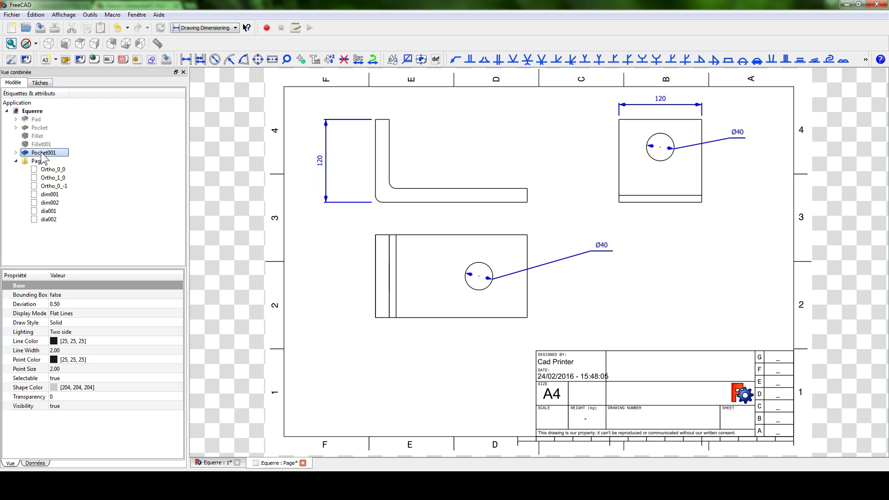
pyautogui.click(79, 63)
pyautogui.click(109, 202)
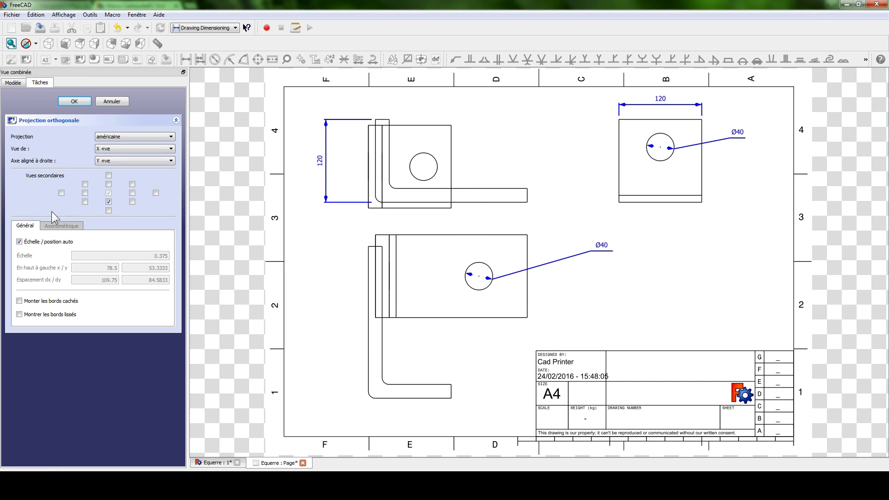
pyautogui.rightClick(109, 209)
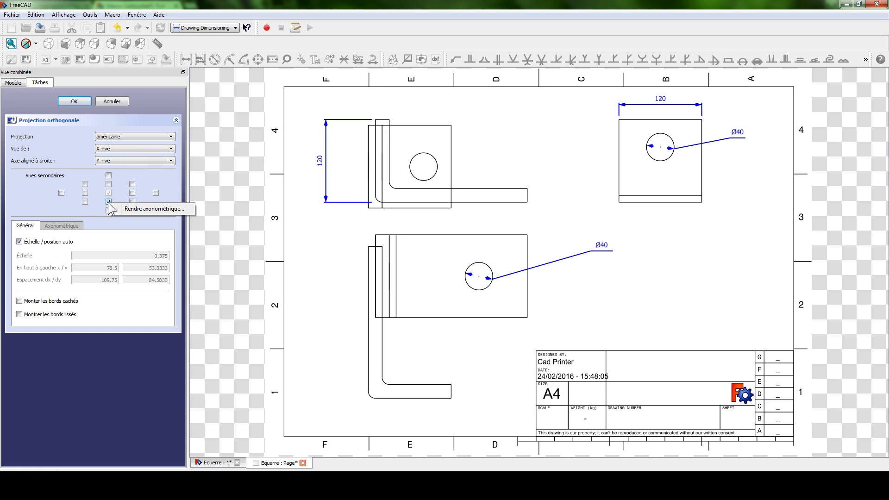
pyautogui.click(154, 209)
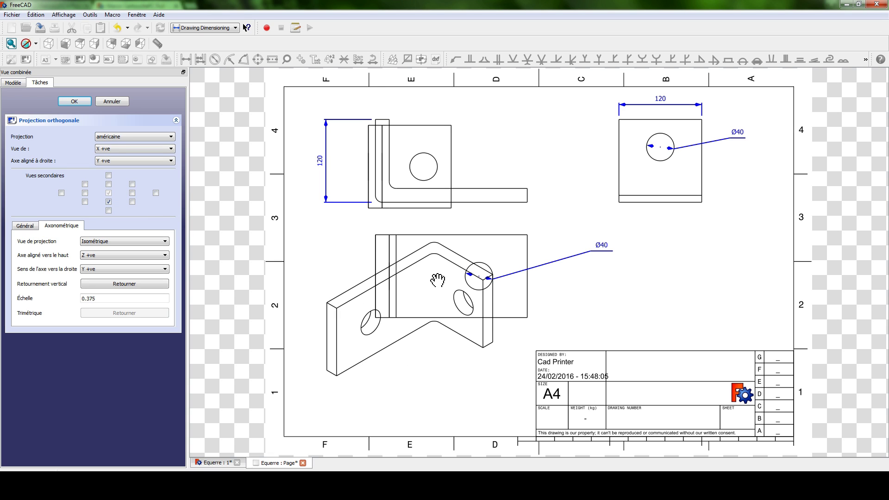
pyautogui.click(78, 103)
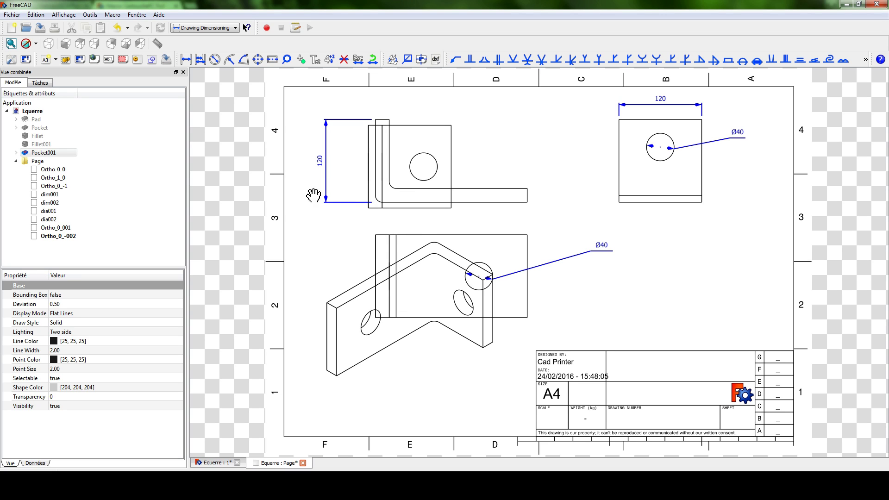
pyautogui.click(56, 228)
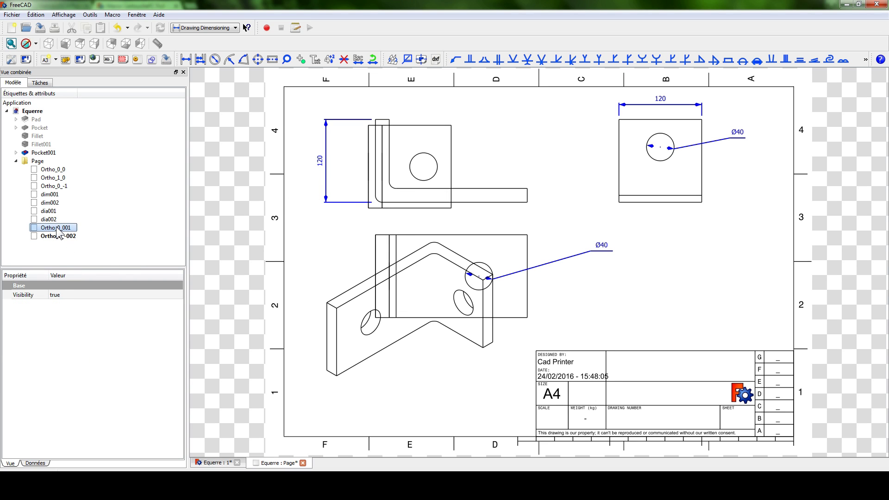
pyautogui.press('Delete')
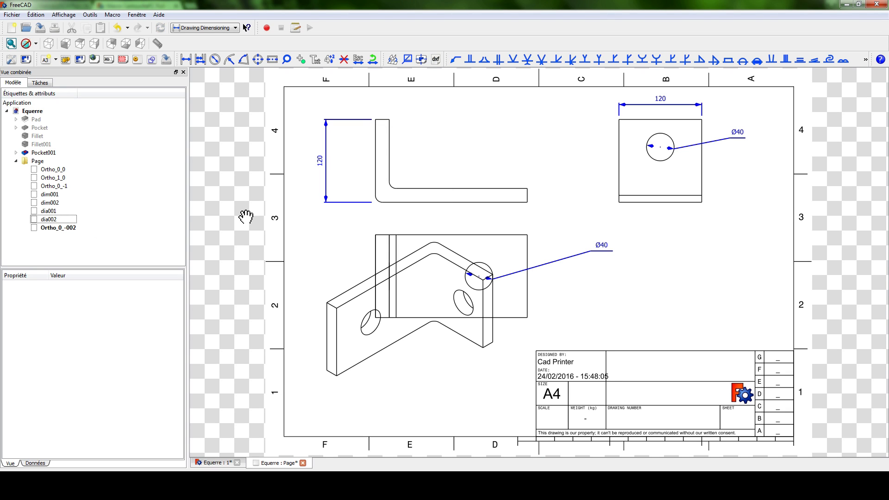
# Set the Y position of the isometric view Ortho_0_-002 to 180.
pyautogui.click(55, 227)
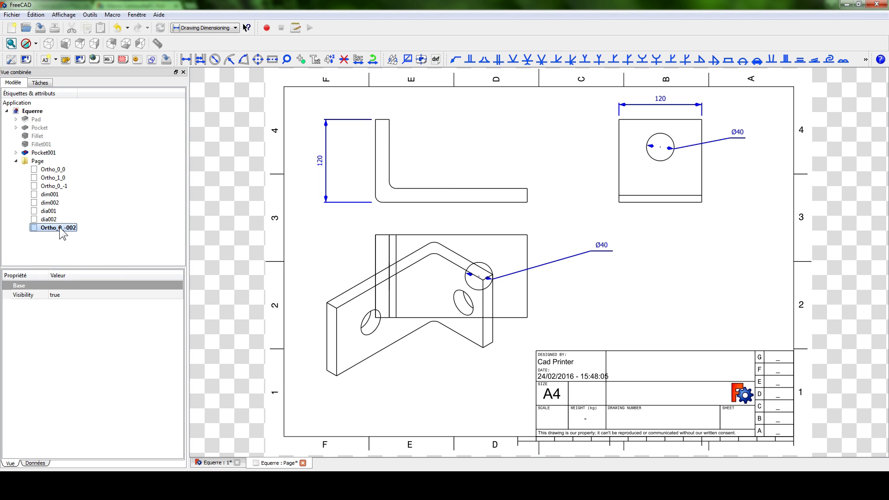
pyautogui.click(36, 462)
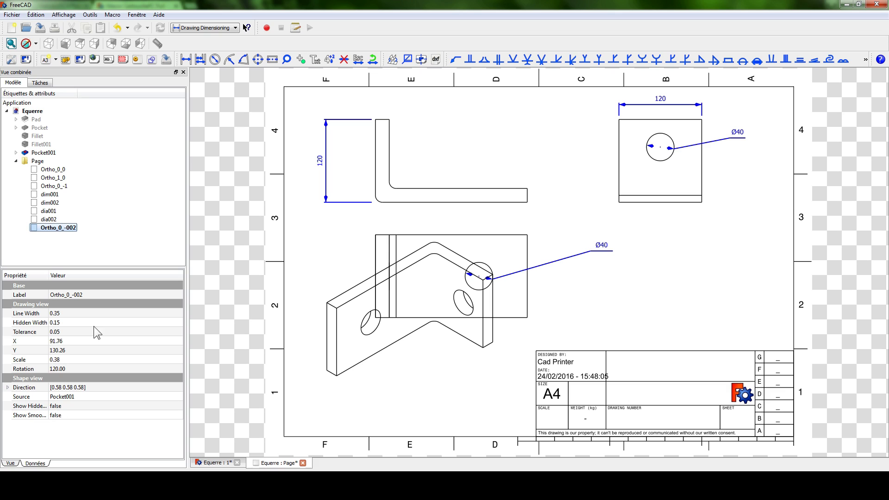
pyautogui.click(60, 352)
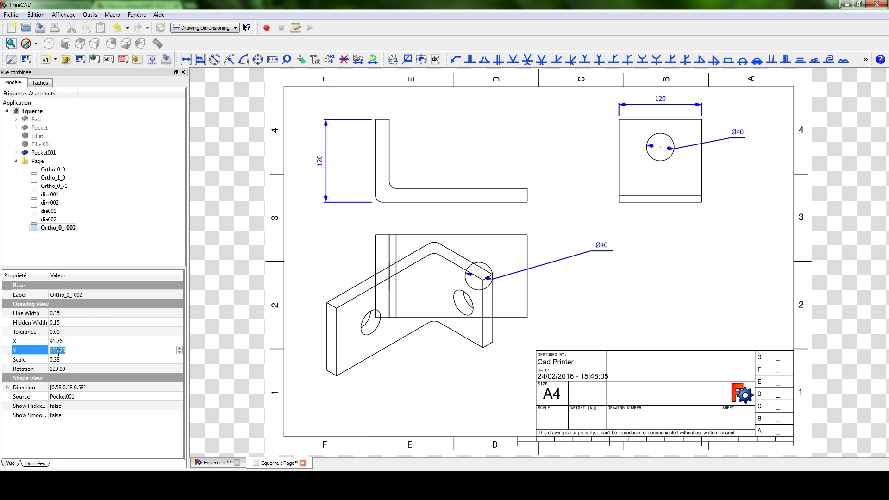
pyautogui.click(180, 348)
pyautogui.click(180, 348)
pyautogui.click(180, 349)
pyautogui.click(180, 348)
pyautogui.write('1')
pyautogui.press('Return')
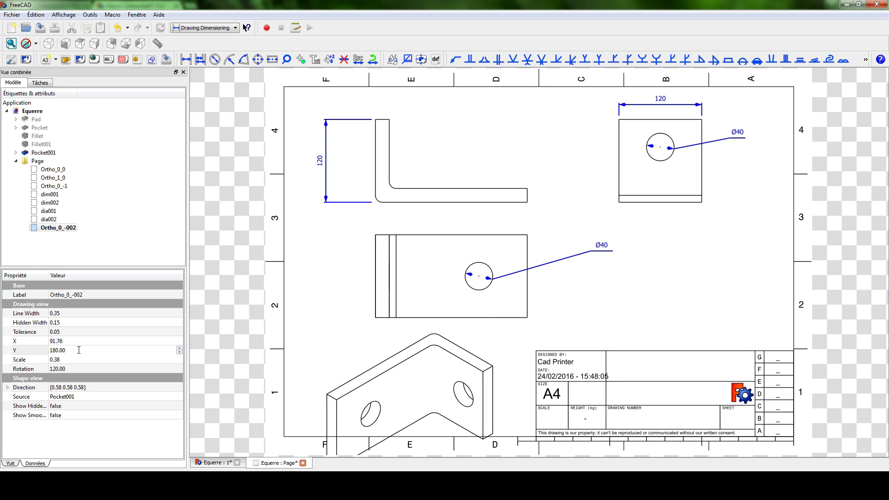
# Set the isometric view's scale to 0.30.
pyautogui.click(61, 359)
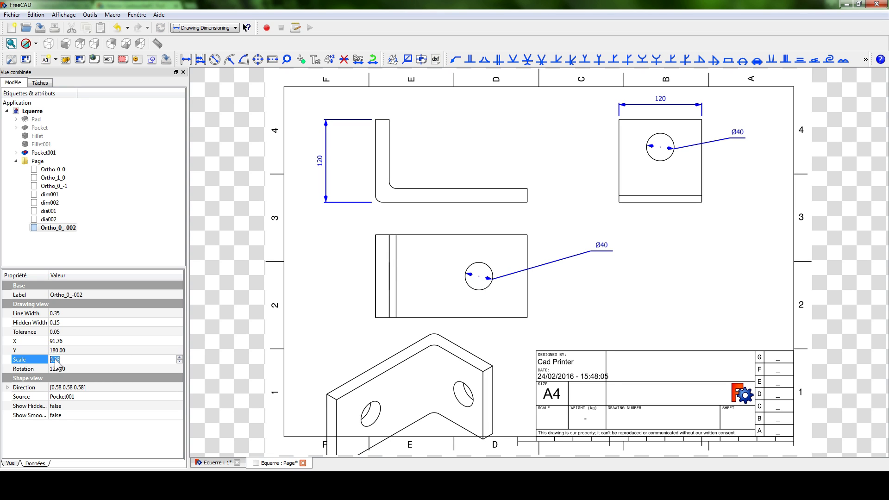
pyautogui.moveTo(57, 359); pyautogui.dragTo(62, 359)
pyautogui.write('0')
pyautogui.click(211, 337)
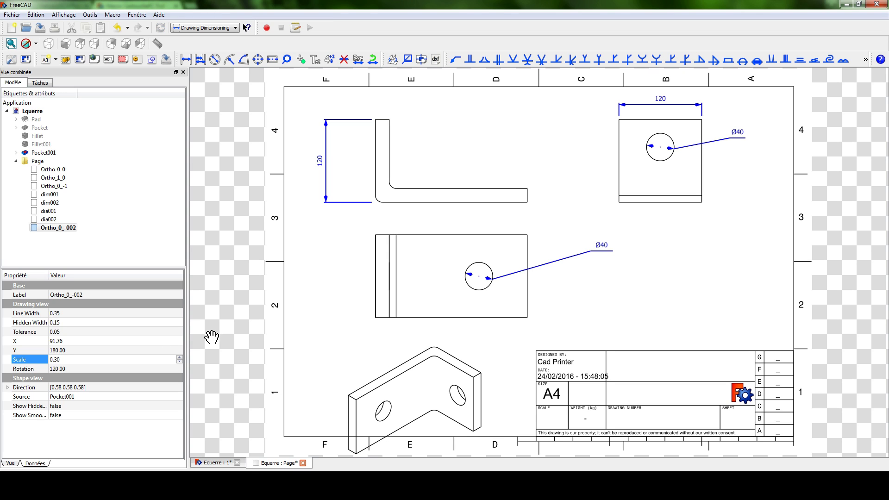
# Set the isometric view's Y position to 170 so it fits inside the sheet frame.
pyautogui.click(55, 350)
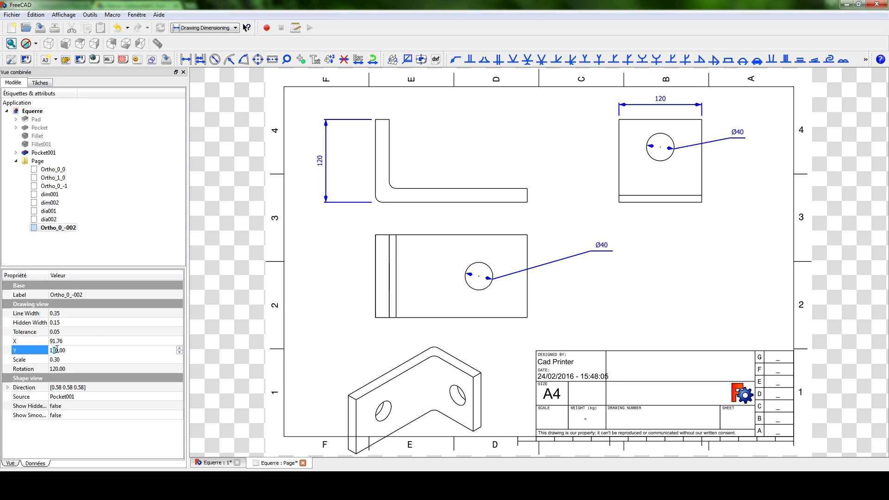
pyautogui.write('7')
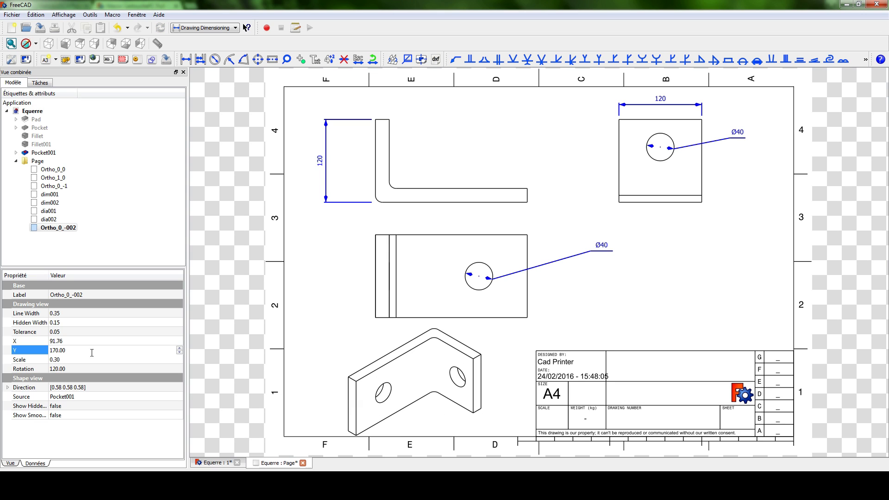
pyautogui.click(319, 248)
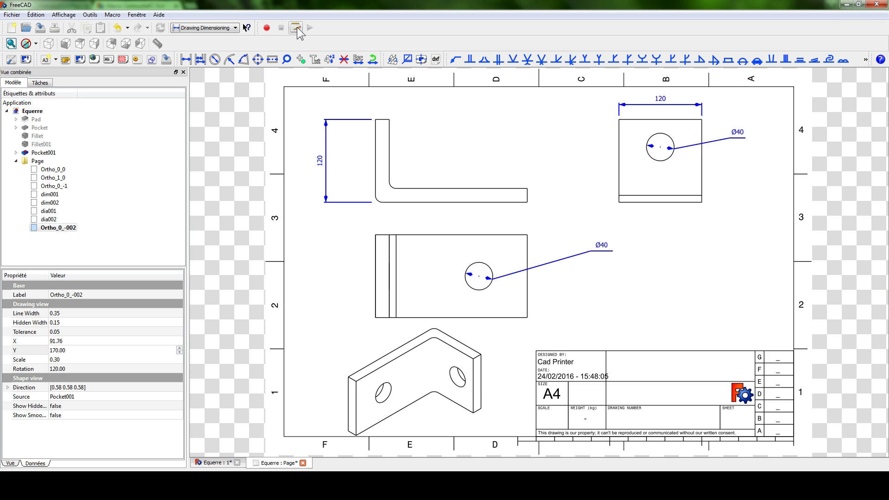
# Switch to the Draft workbench.
pyautogui.click(237, 27)
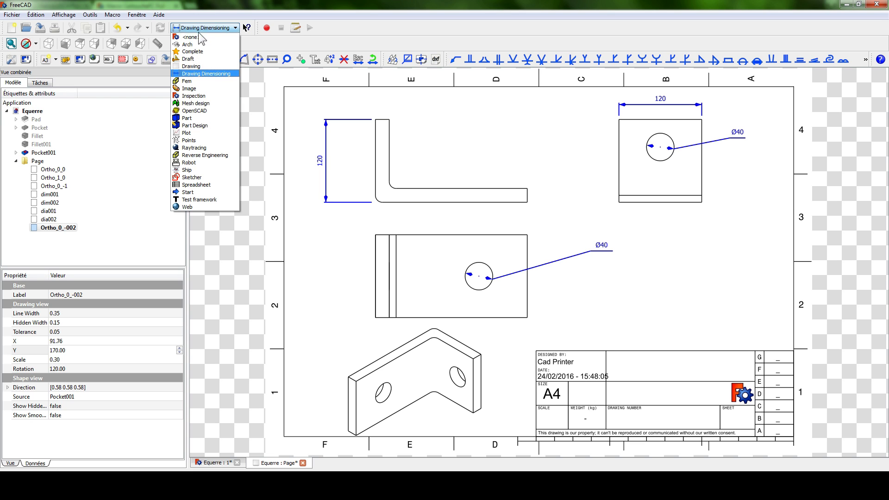
pyautogui.click(201, 59)
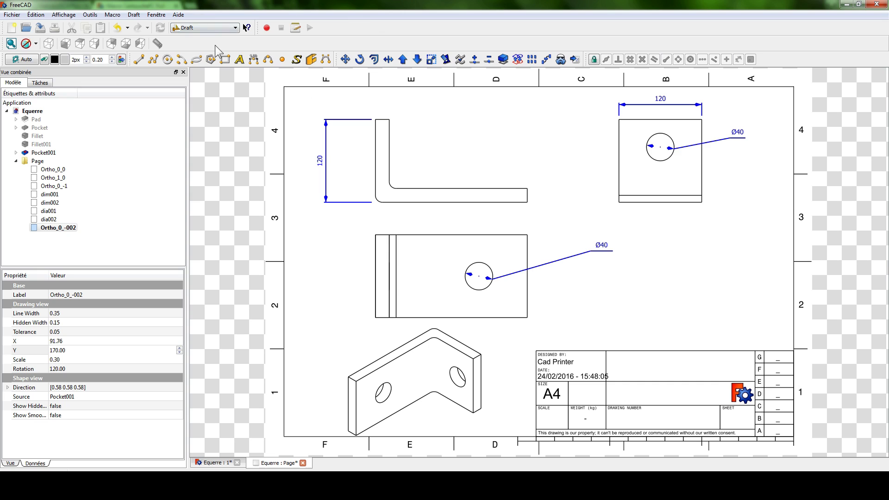
pyautogui.click(212, 31)
pyautogui.click(212, 32)
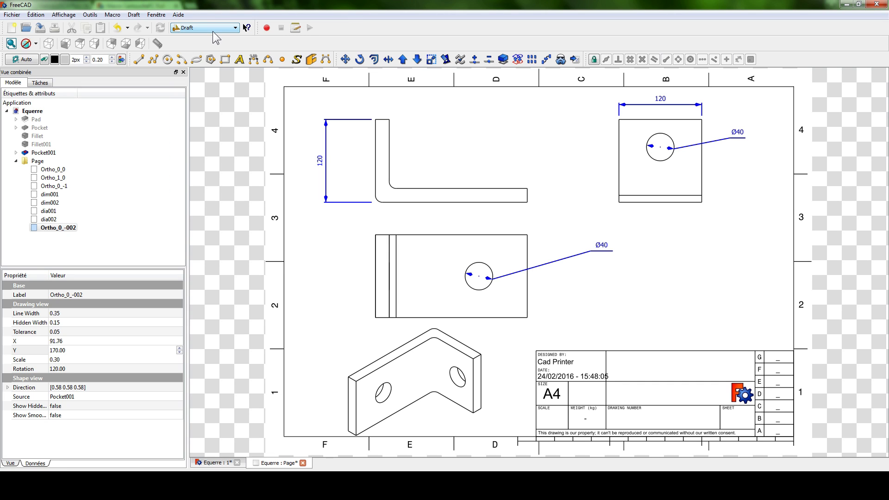